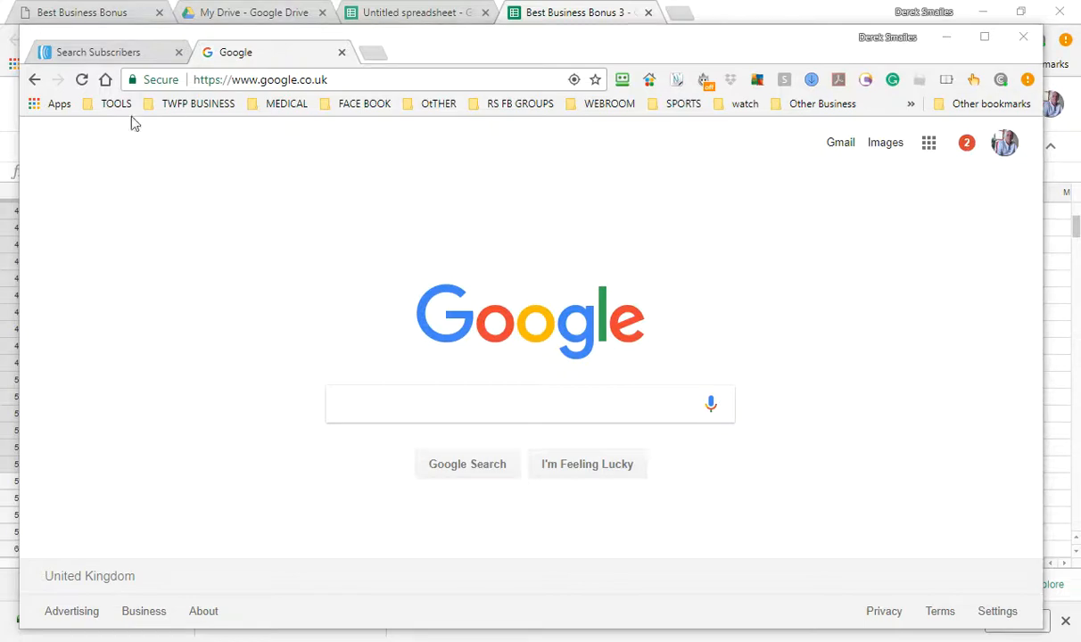
Start exporting the Your Downline list as an Excel worksheet from the Best Business Bonus page, and cancel the save
click(88, 14)
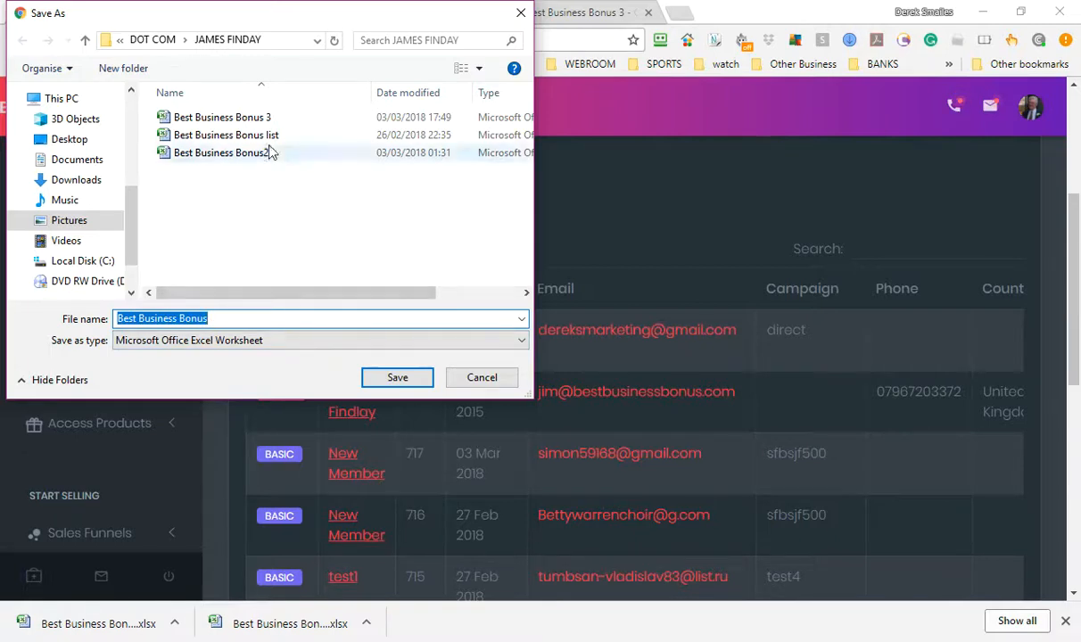
click(453, 376)
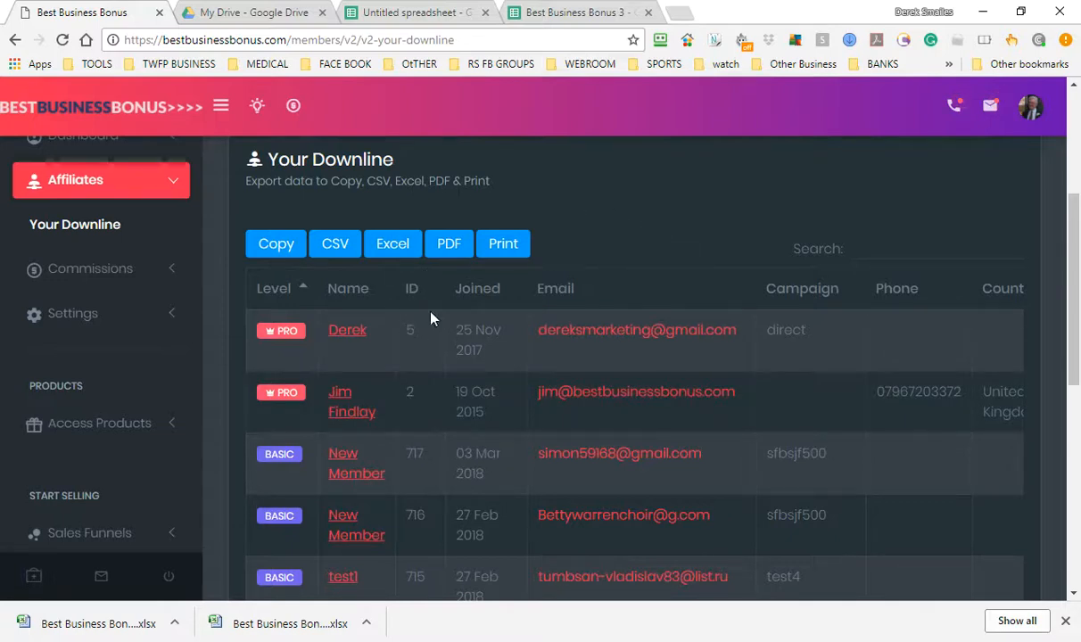
Switch to Google Drive and create a new blank Google Sheets spreadsheet
click(251, 16)
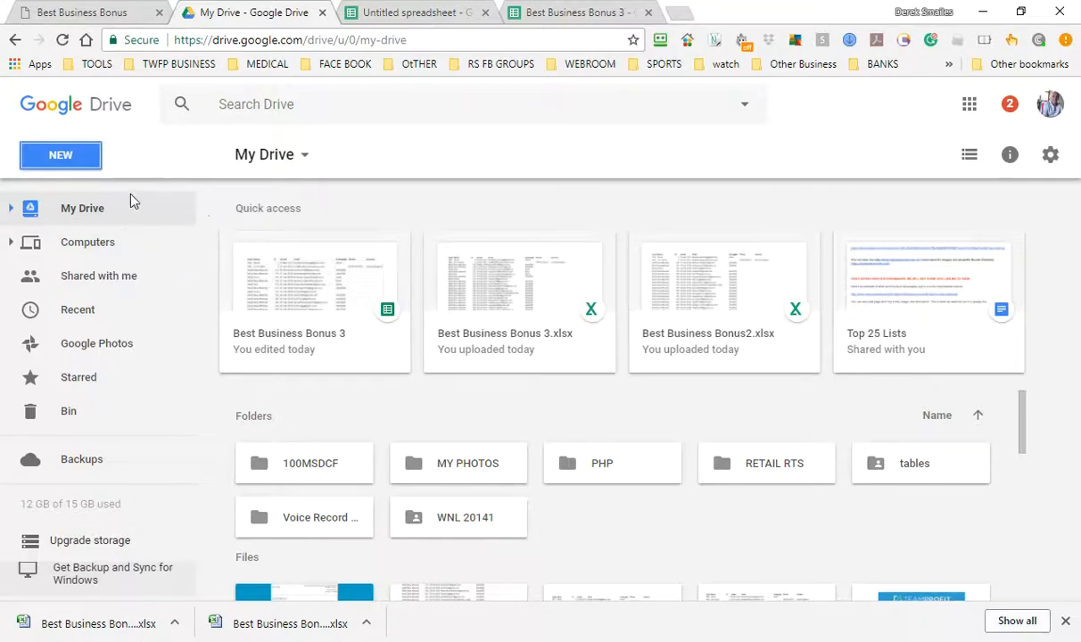
click(55, 159)
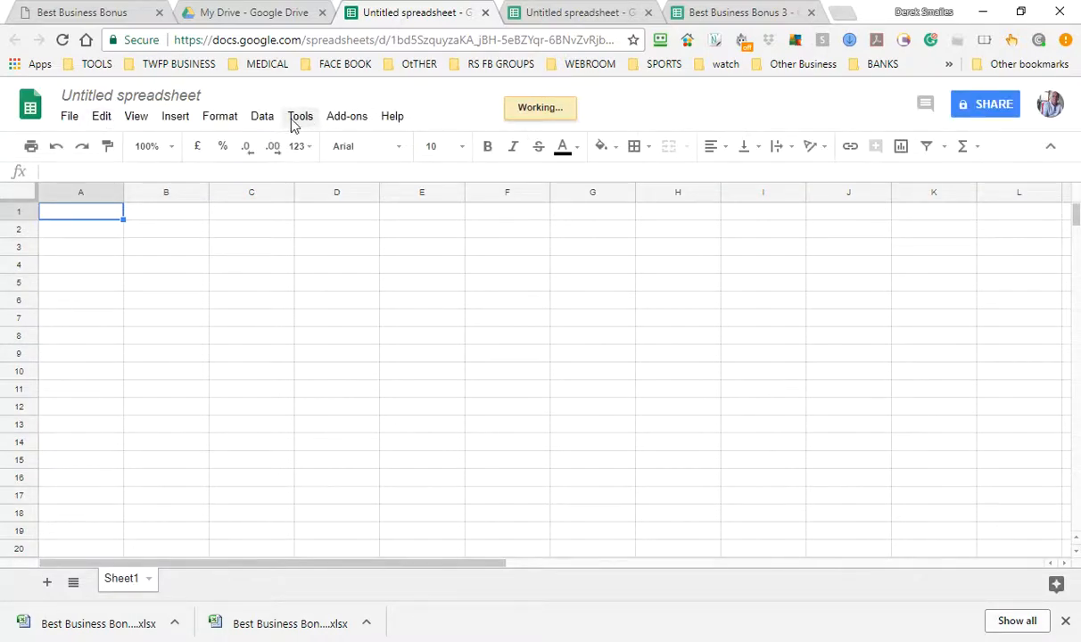
Import "Best Business Bonus 3.xlsx" from the computer with the Create new spreadsheet option, and open the imported spreadsheet
click(72, 119)
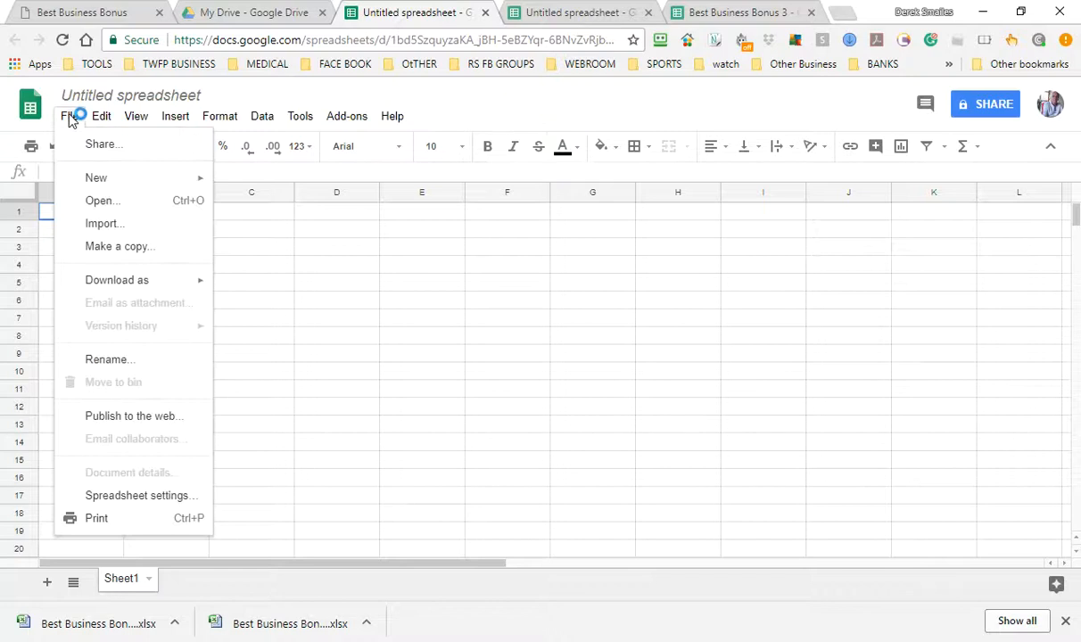
click(107, 224)
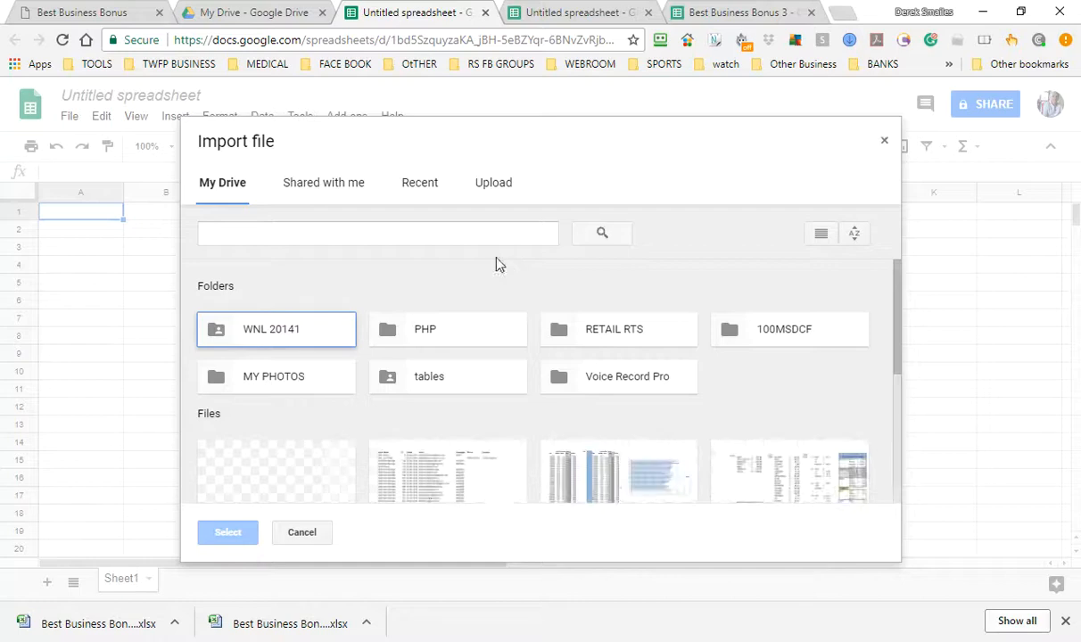
click(496, 185)
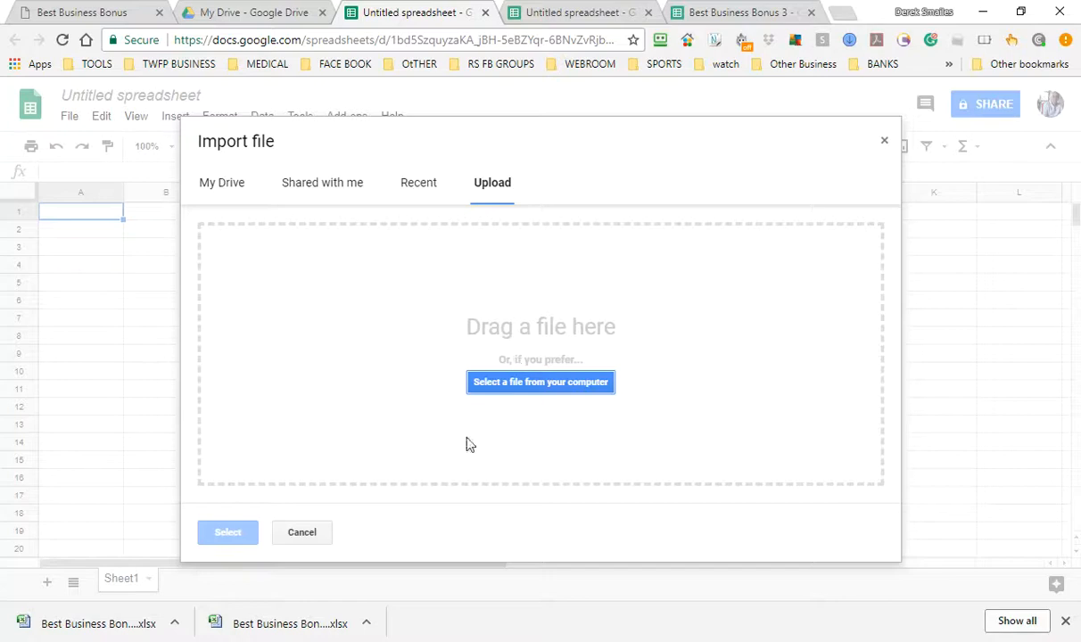
click(508, 389)
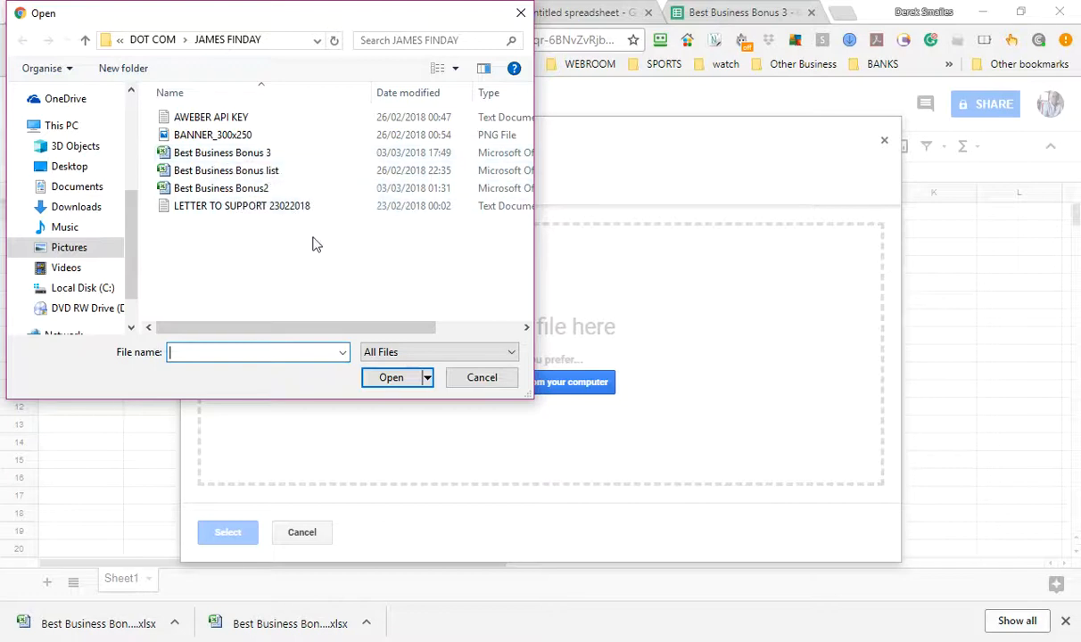
click(203, 155)
click(383, 379)
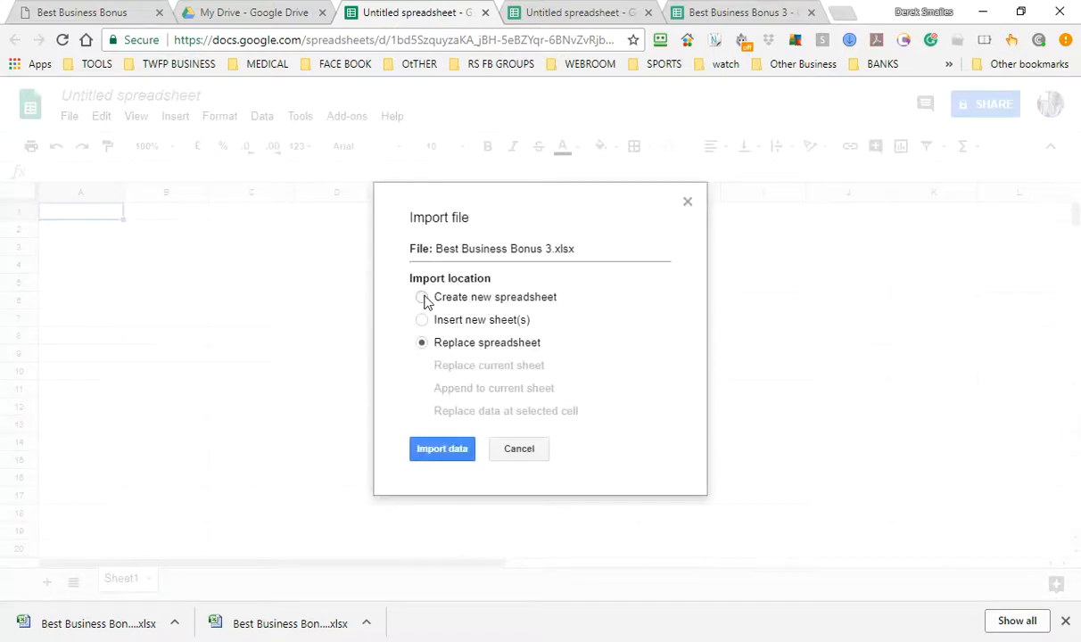
click(431, 448)
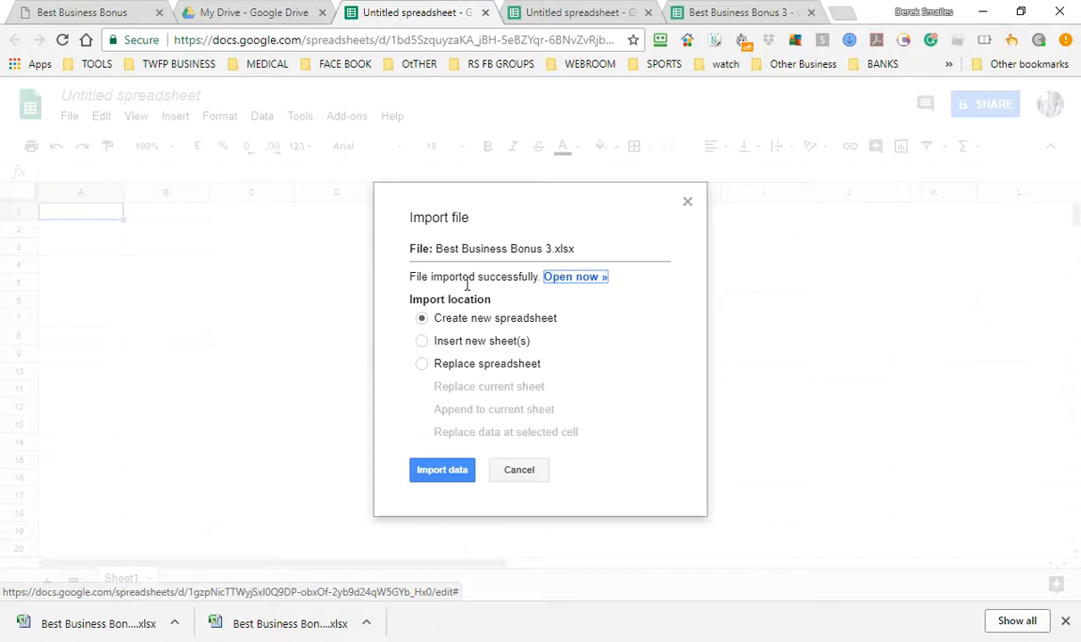
click(575, 277)
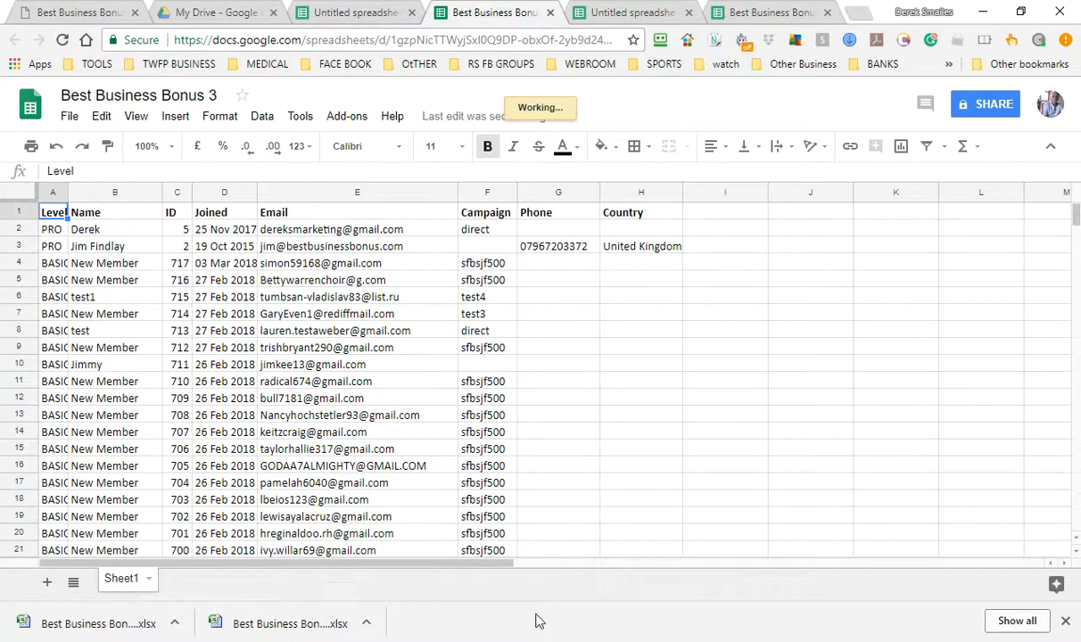
Switch to the FVD Speed Dial browser window and open AWeber from its saved sites
mouse_move(539, 641)
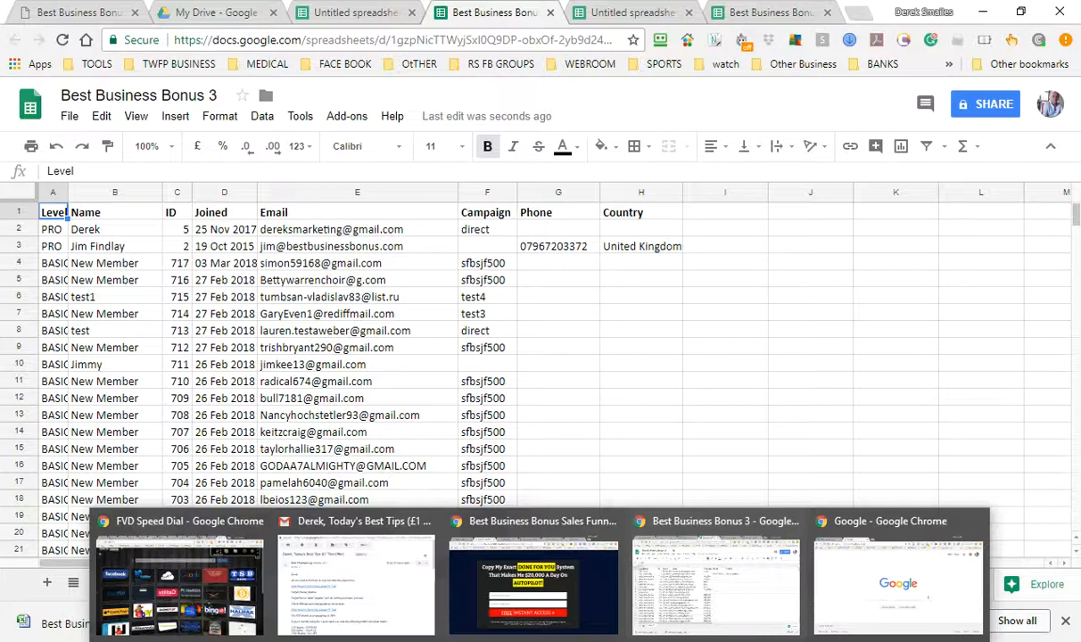
click(203, 549)
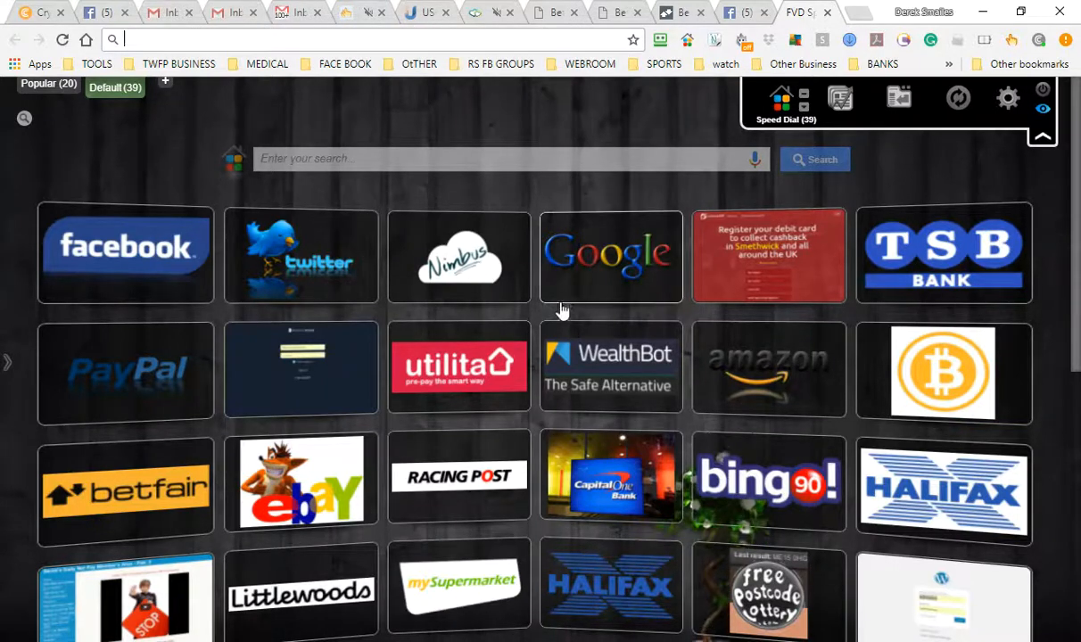
scroll(670, 405, down, 4)
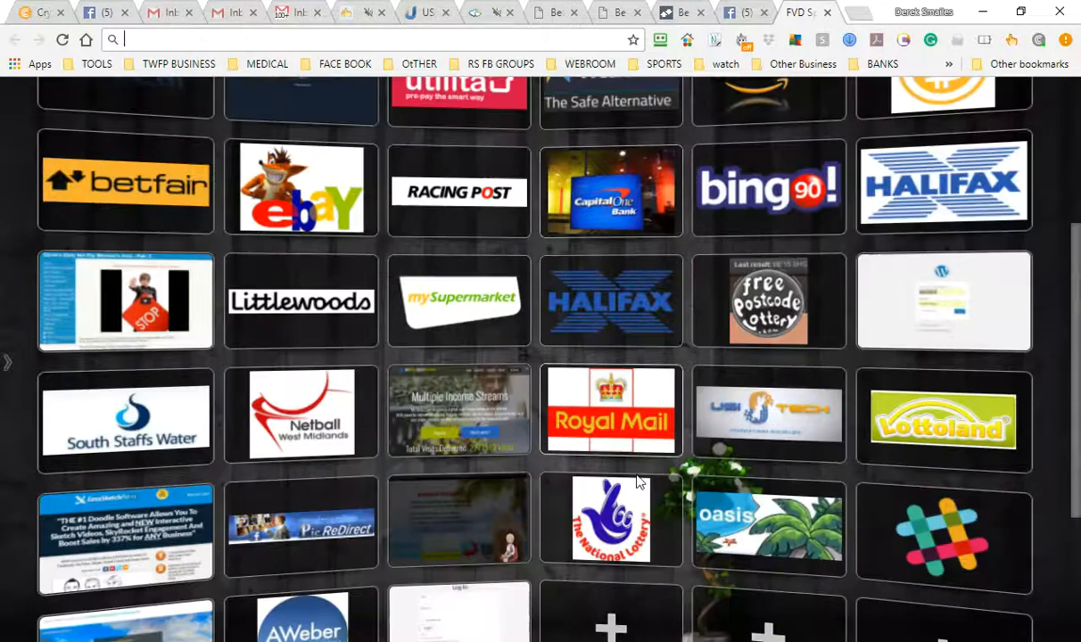
scroll(373, 455, down, 3)
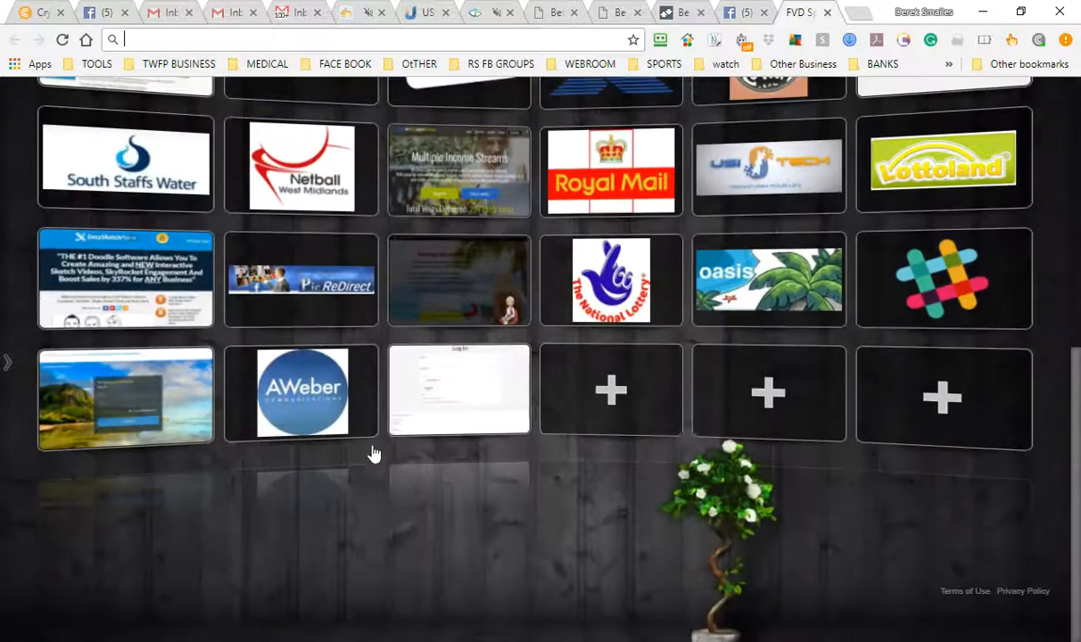
click(294, 379)
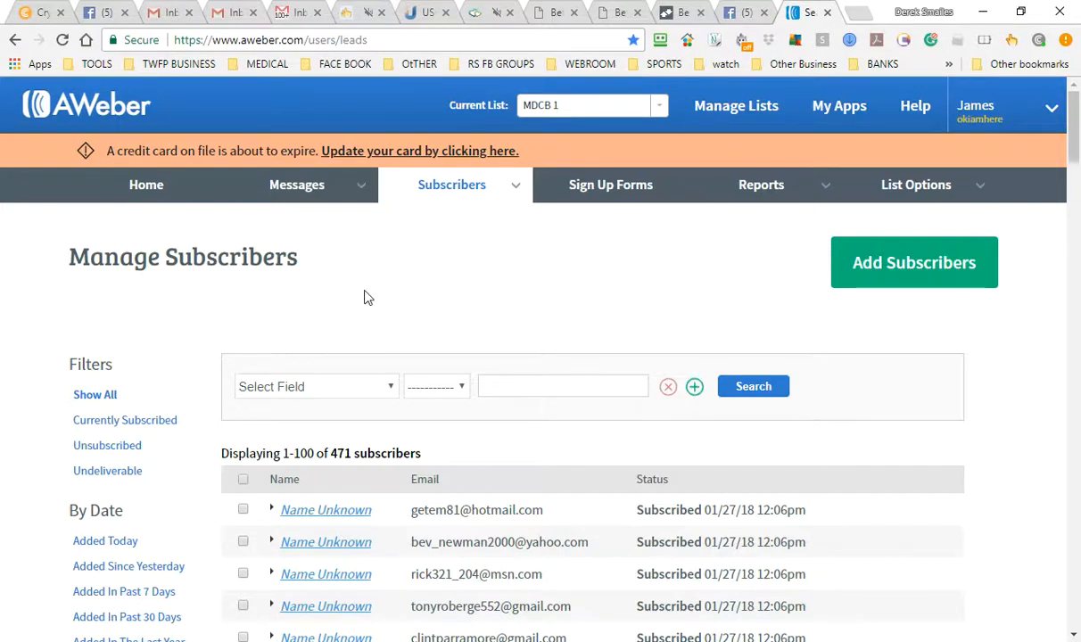
Start an import of more than 10 subscribers to the MDCB 1 list, and choose to enter the subscribers by hand
mouse_move(516, 192)
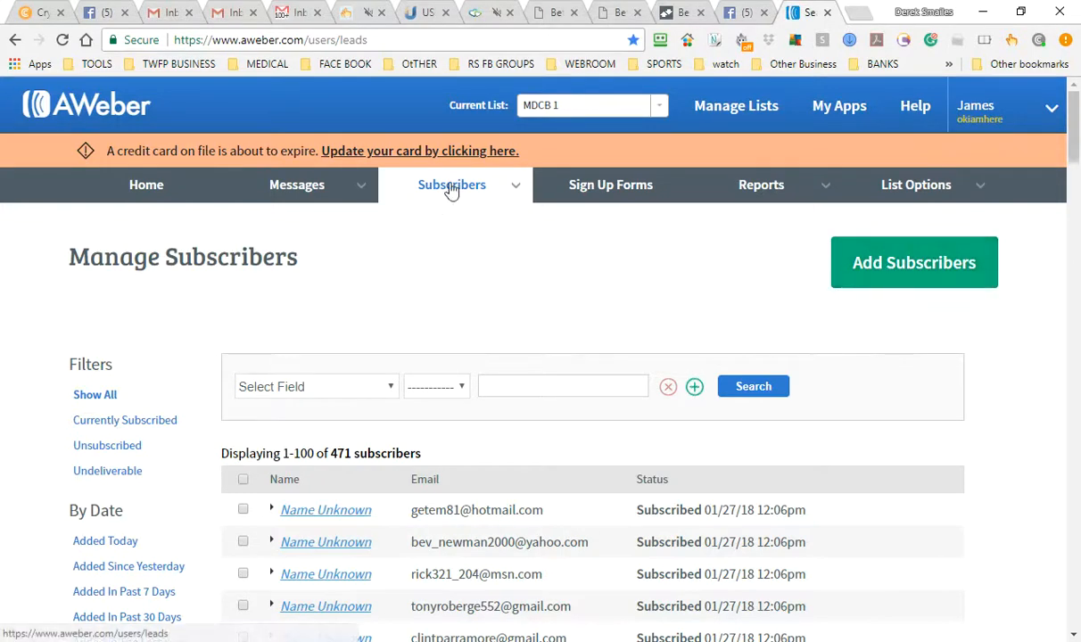
mouse_move(458, 189)
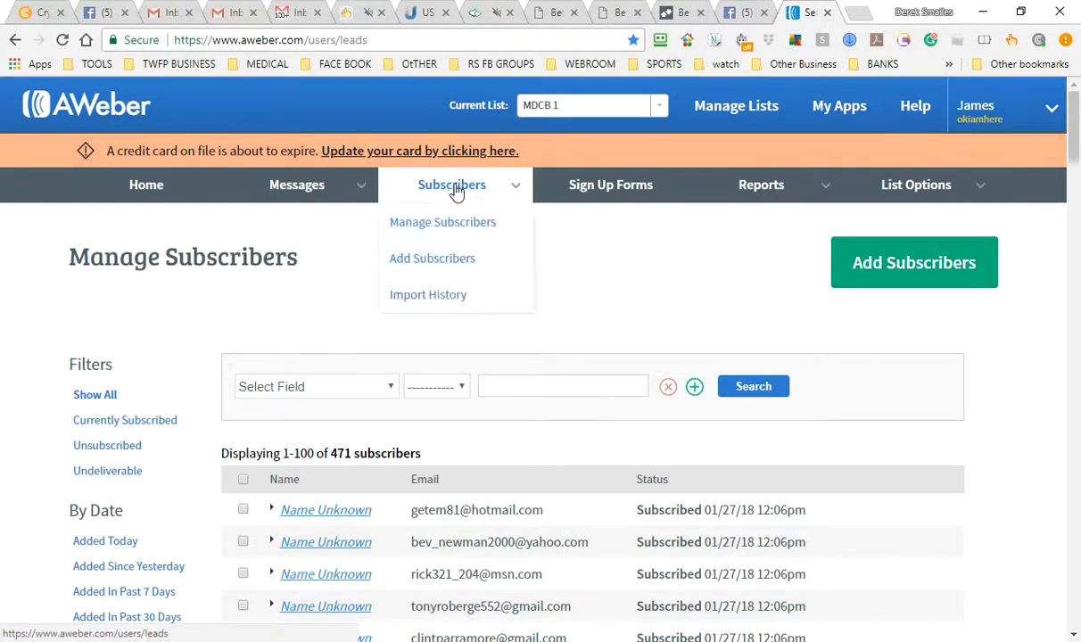
click(435, 259)
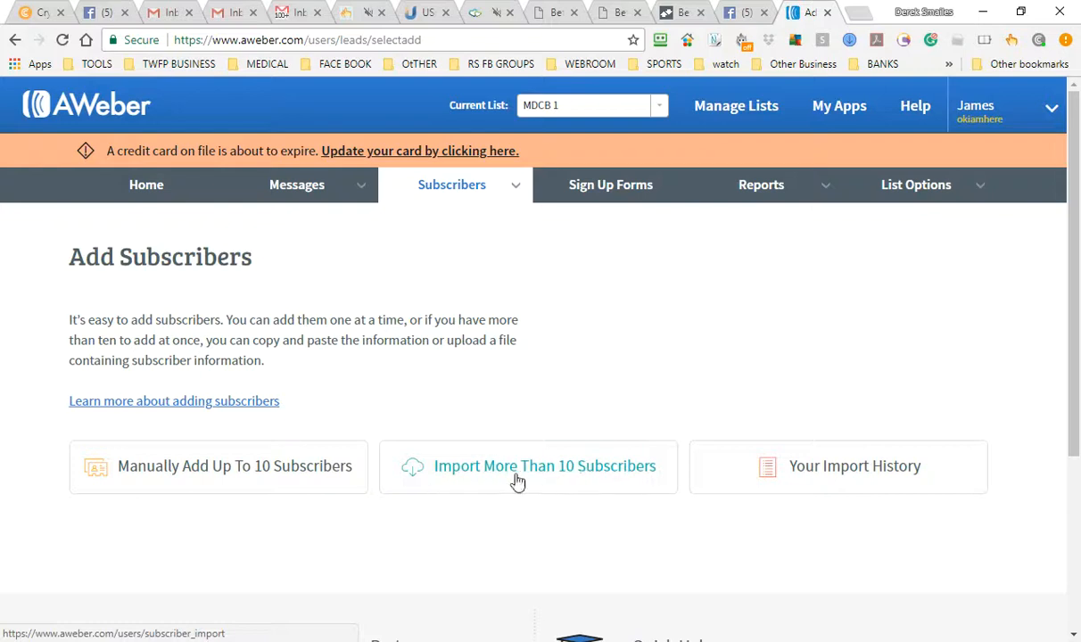
click(547, 472)
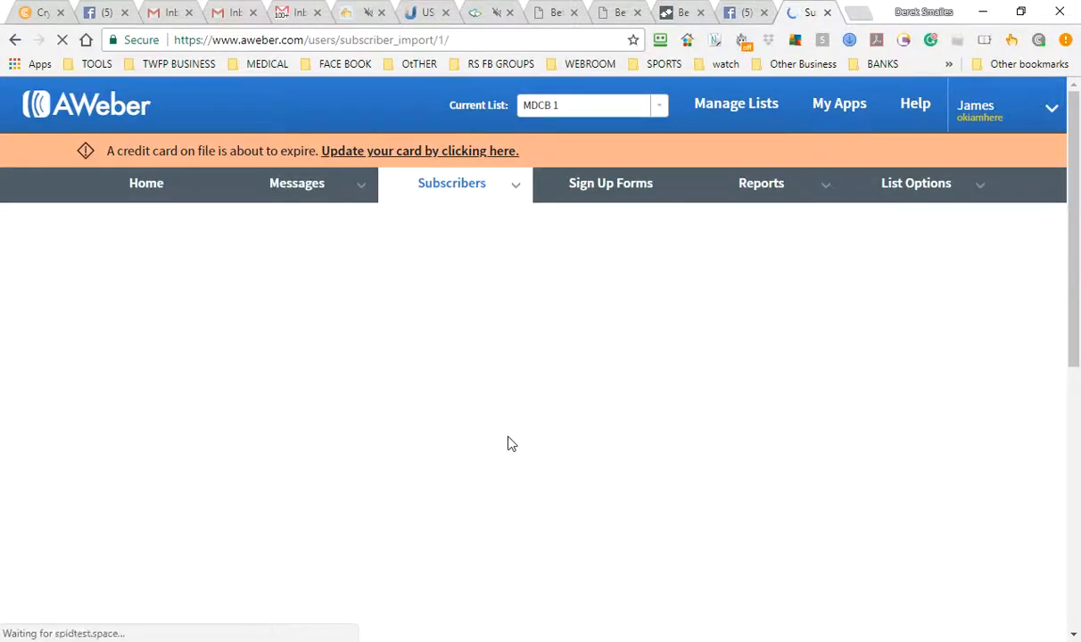
scroll(512, 417, down, 3)
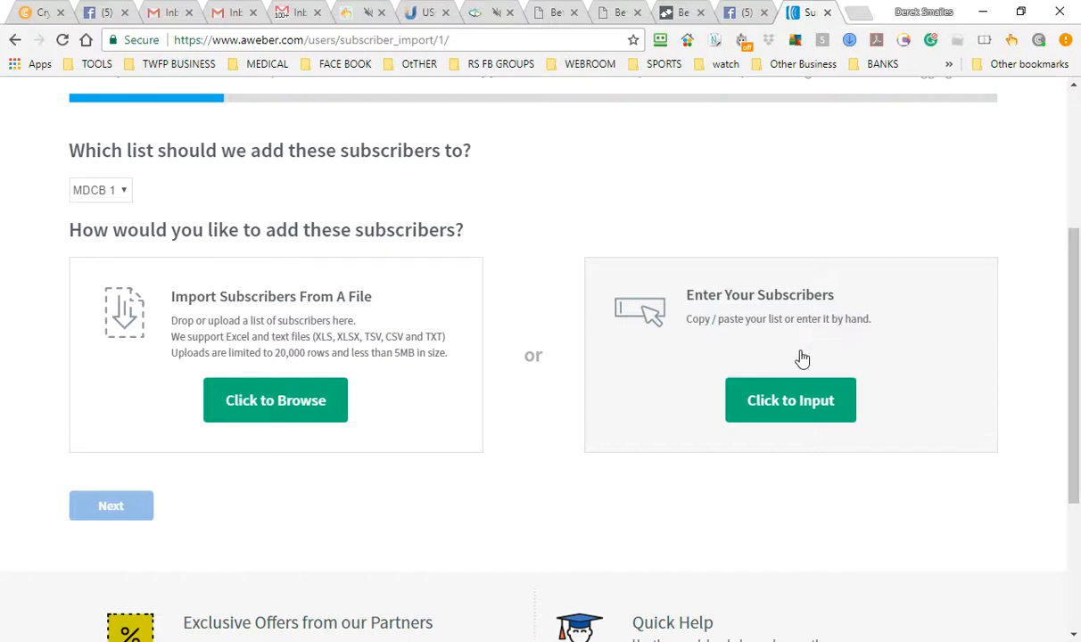
click(788, 406)
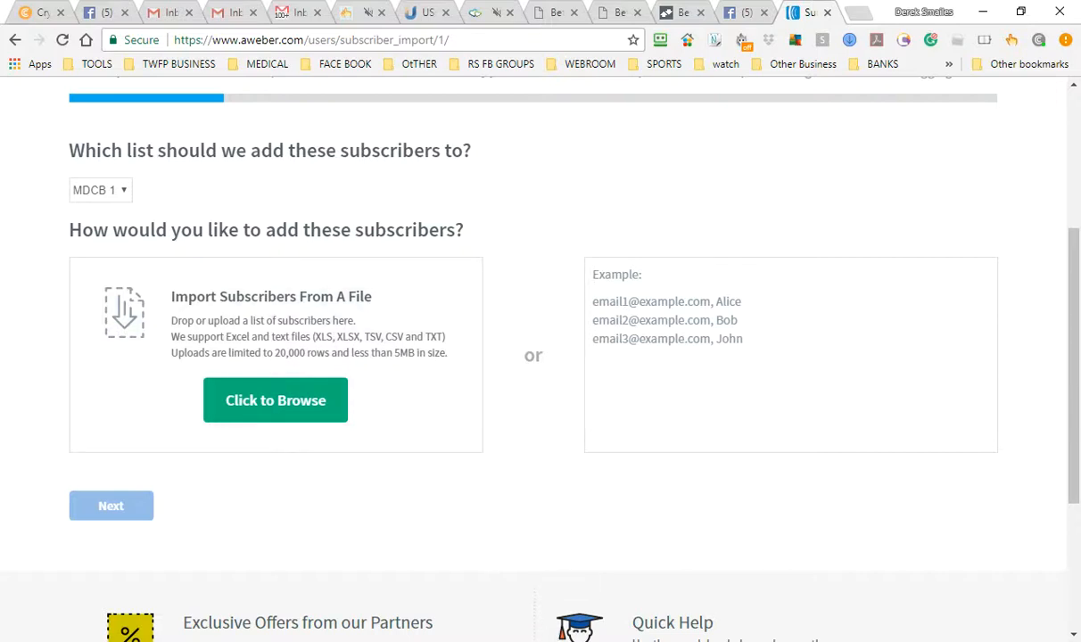
Switch to the Best Business Bonus 3 spreadsheet and copy the e-mail addresses in E5:E34
mouse_move(539, 641)
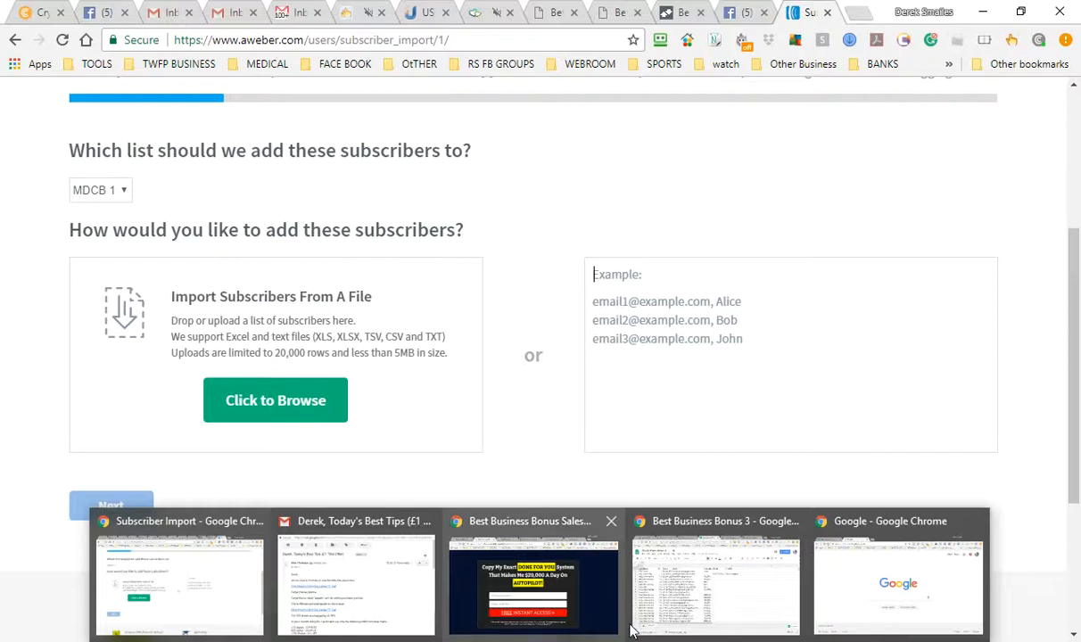
mouse_move(782, 566)
click(776, 567)
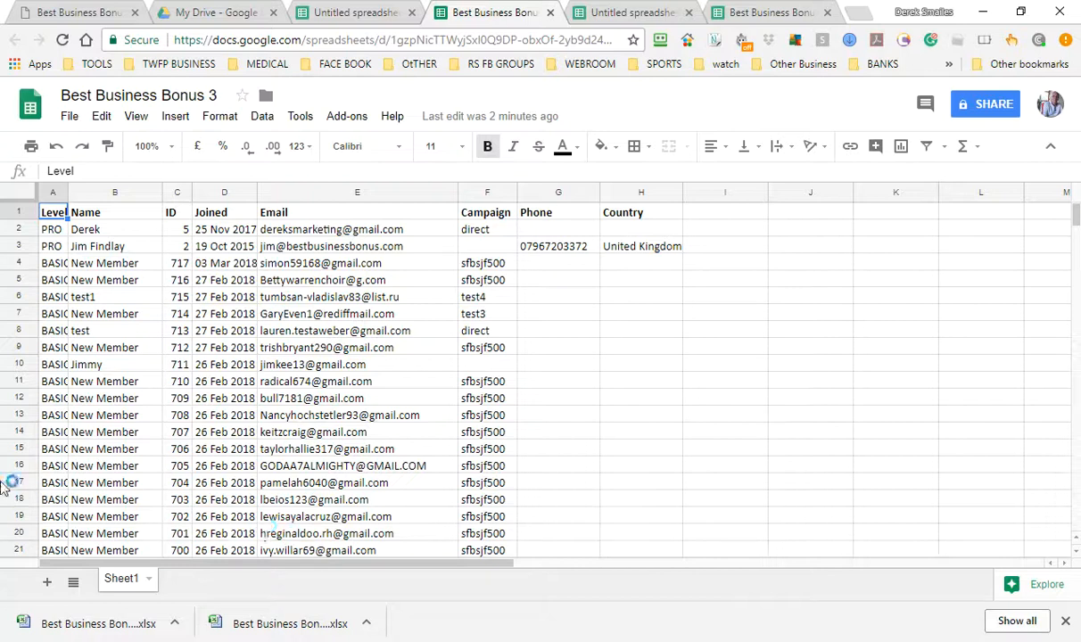
click(289, 285)
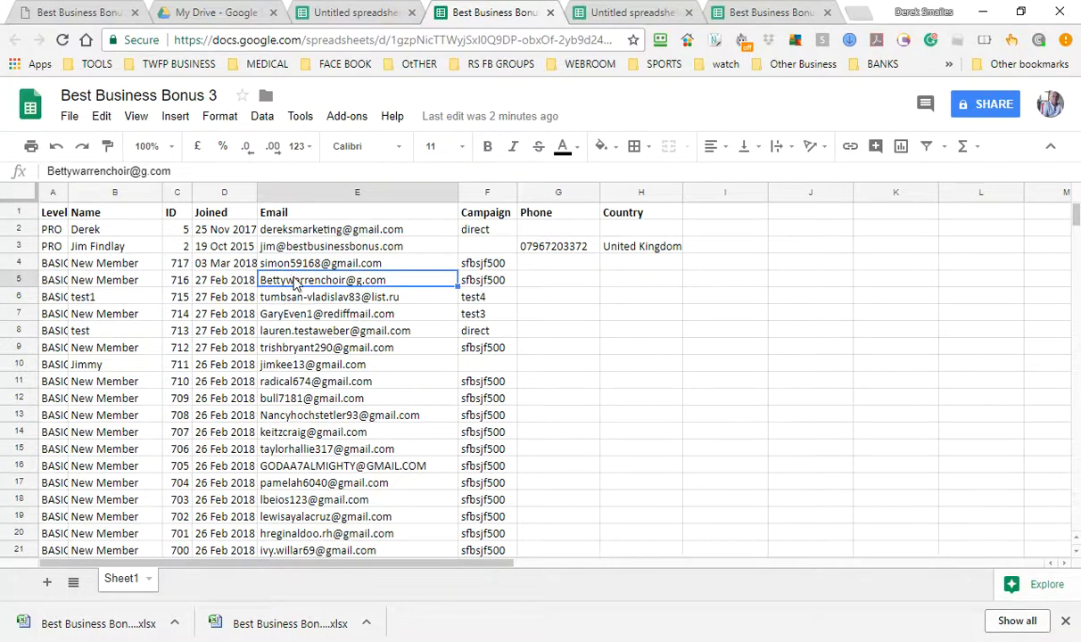
drag(296, 283, 314, 515)
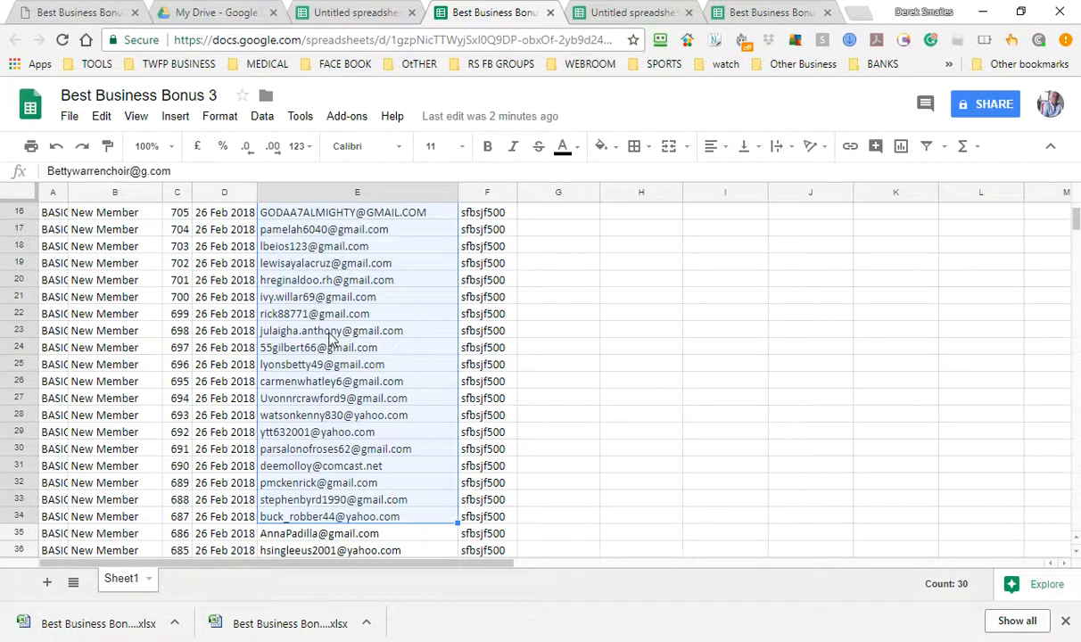
right_click(307, 315)
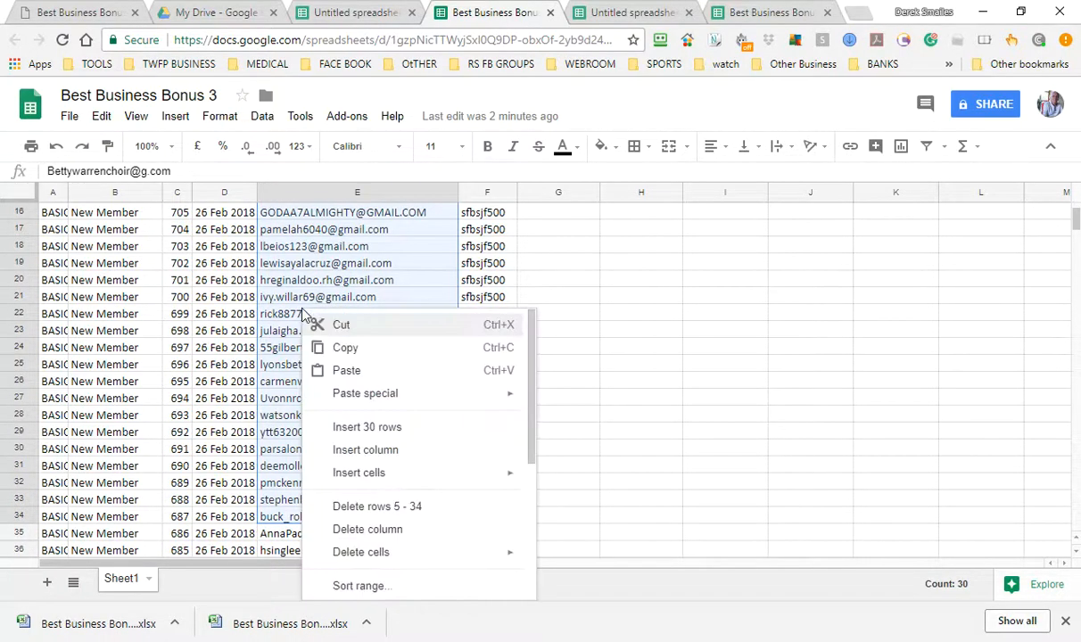
click(348, 347)
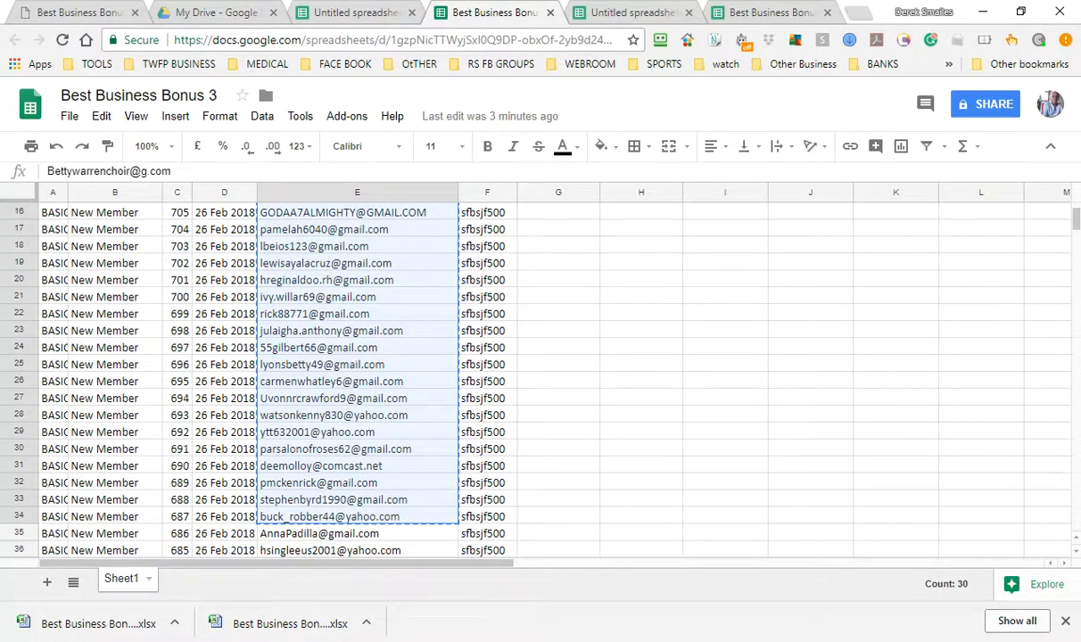
Switch back to AWeber's subscriber import and paste the copied e-mail addresses into the manual entry area
mouse_move(539, 641)
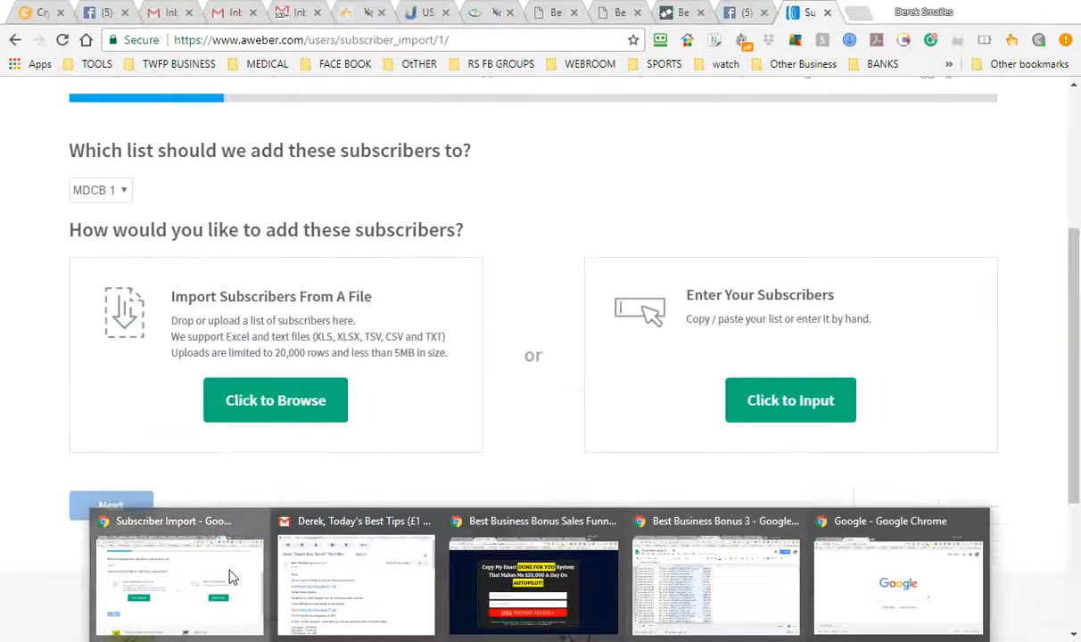
click(229, 574)
click(588, 295)
right_click(607, 275)
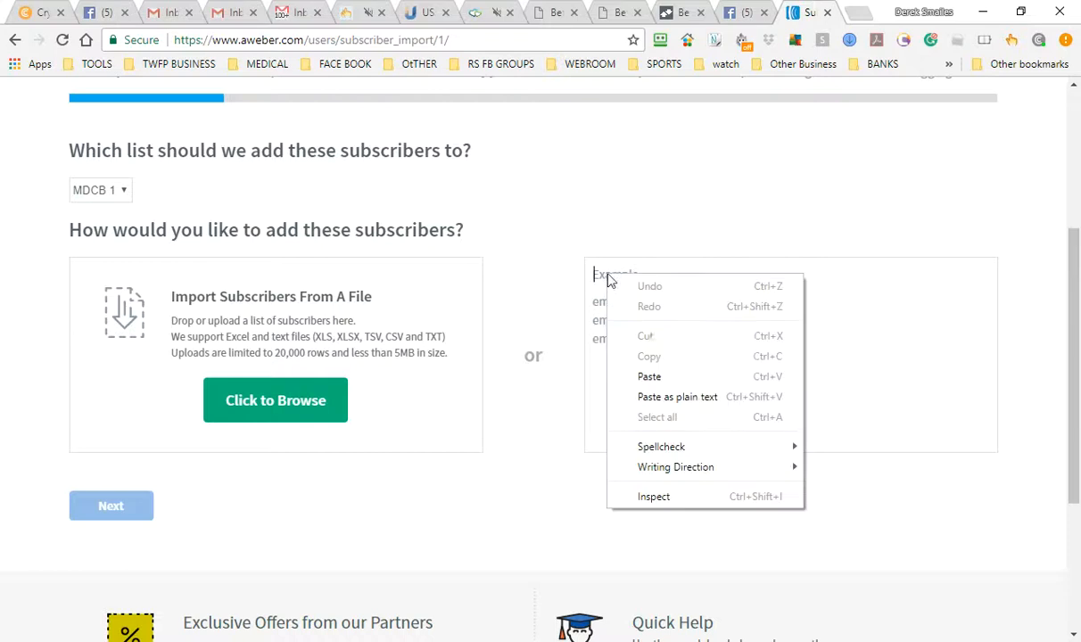
click(670, 379)
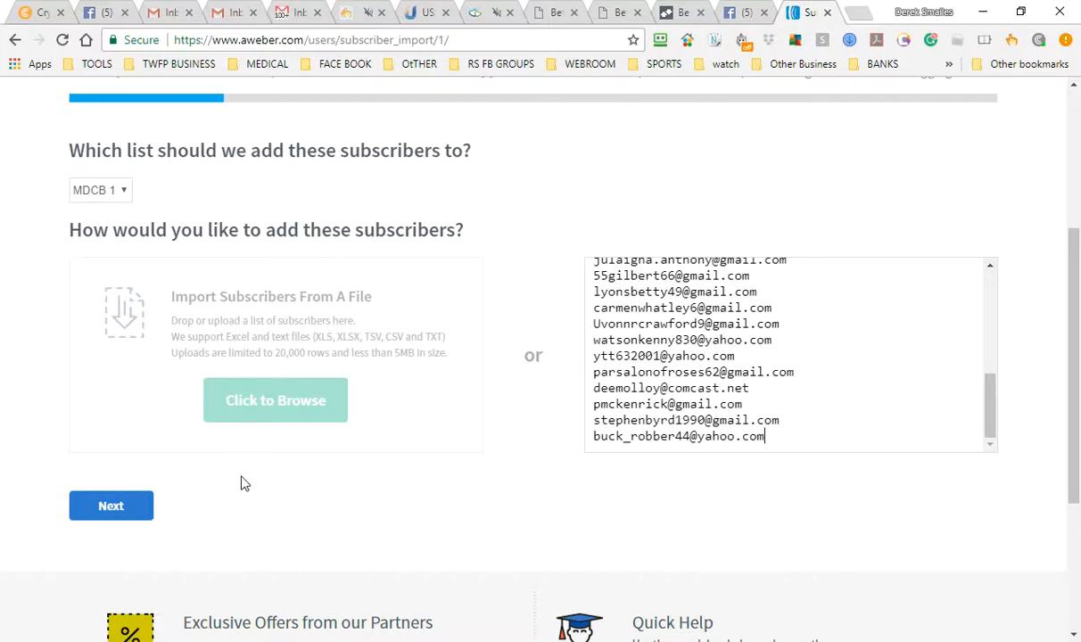
Submit the pasted subscribers and accept the Email field mapping, continuing to the "How did they join?" stage
click(109, 507)
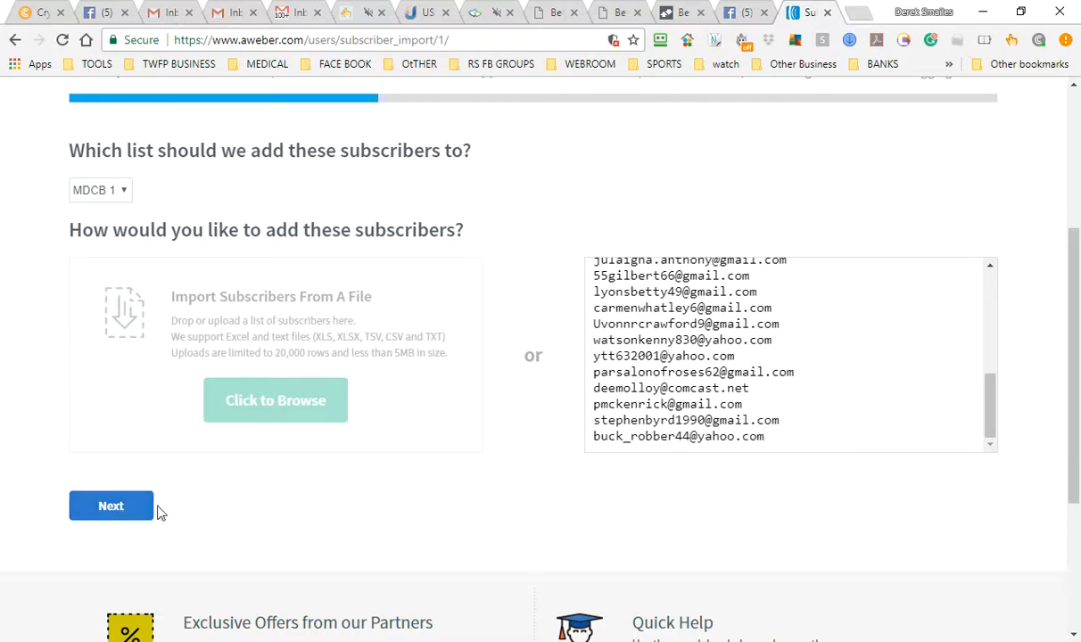
click(110, 509)
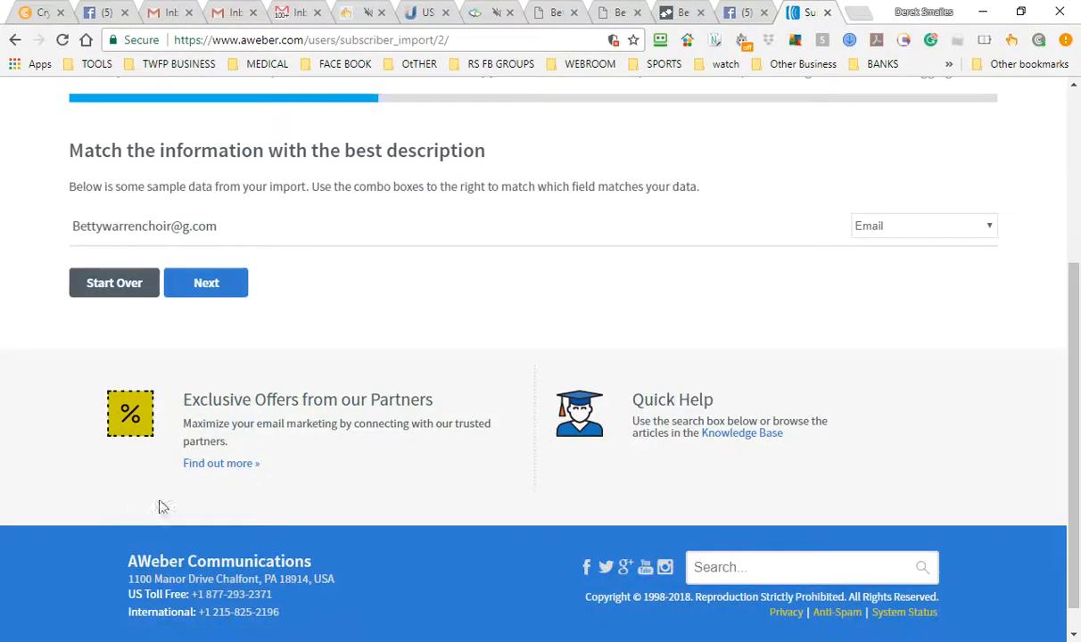
scroll(413, 360, up, 3)
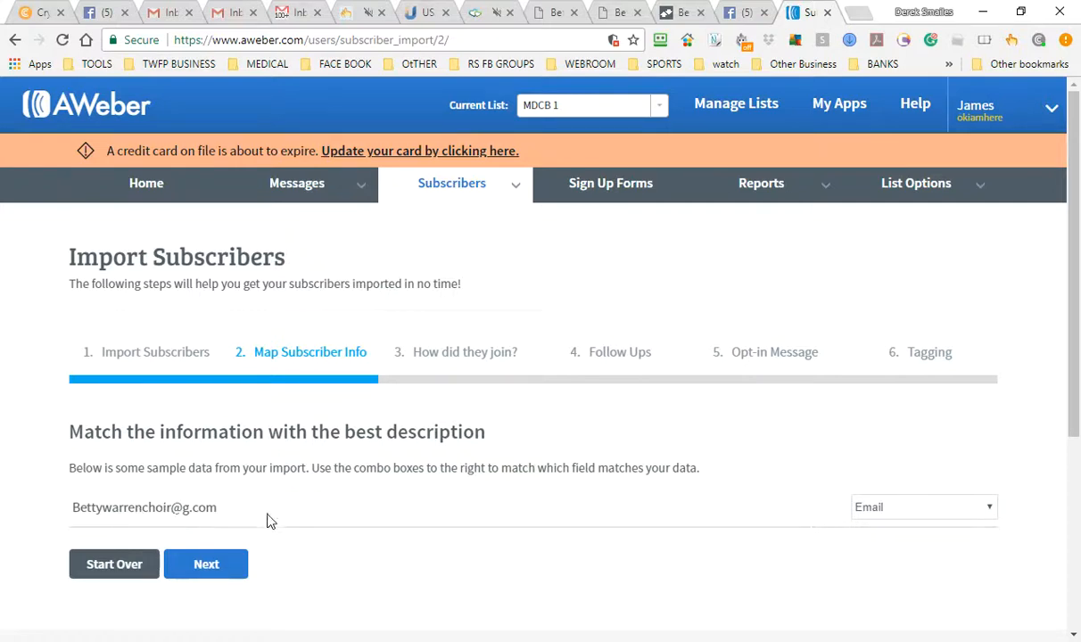
click(204, 569)
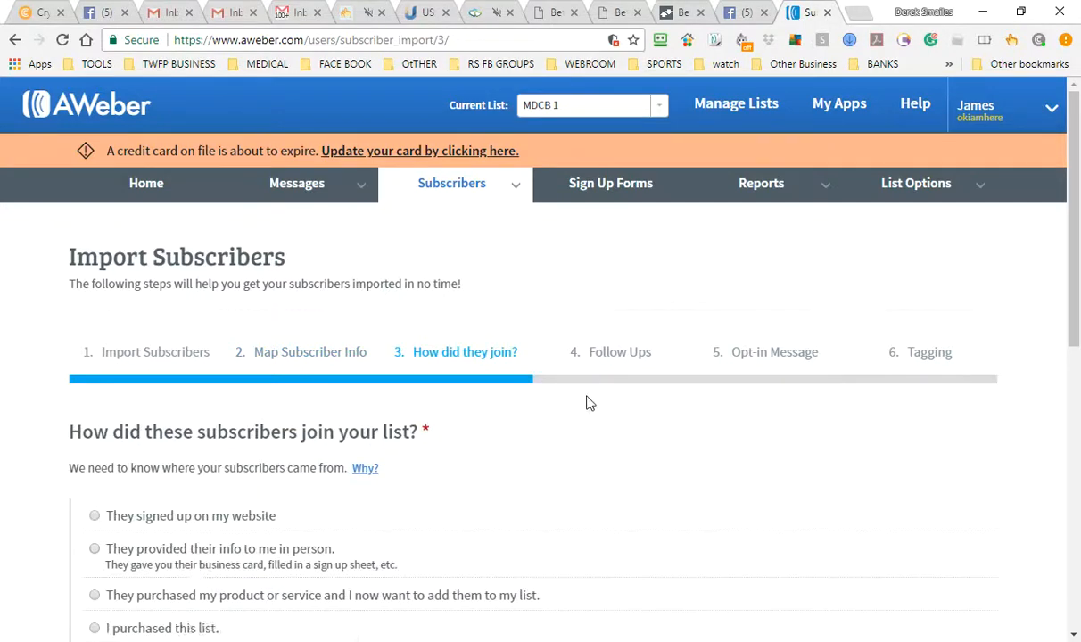
drag(1073, 294, 1076, 397)
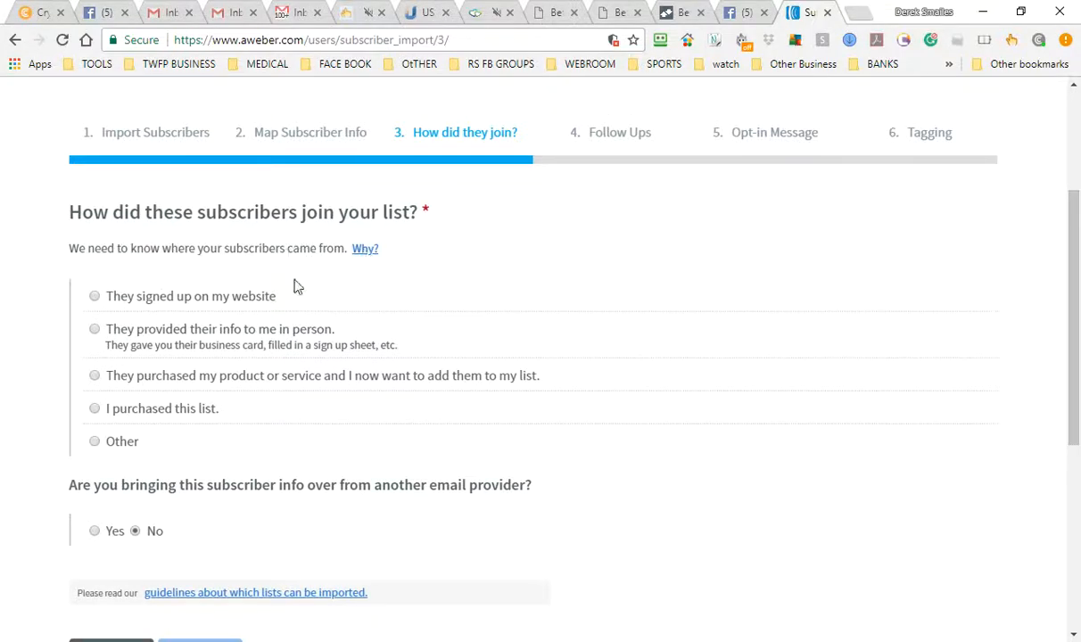
click(95, 296)
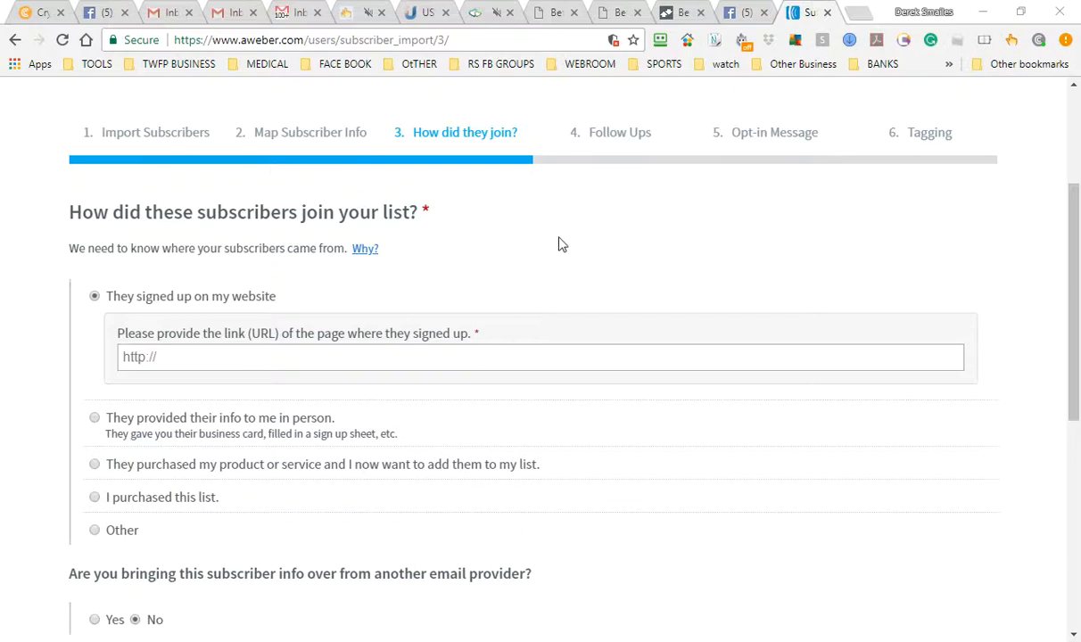
right_click(237, 359)
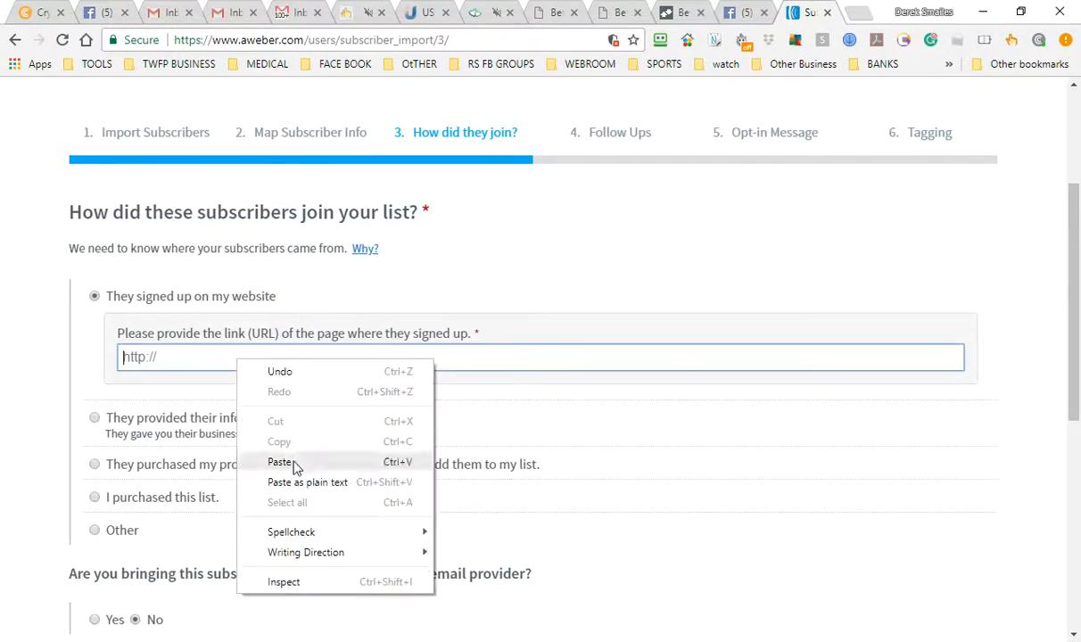
click(278, 439)
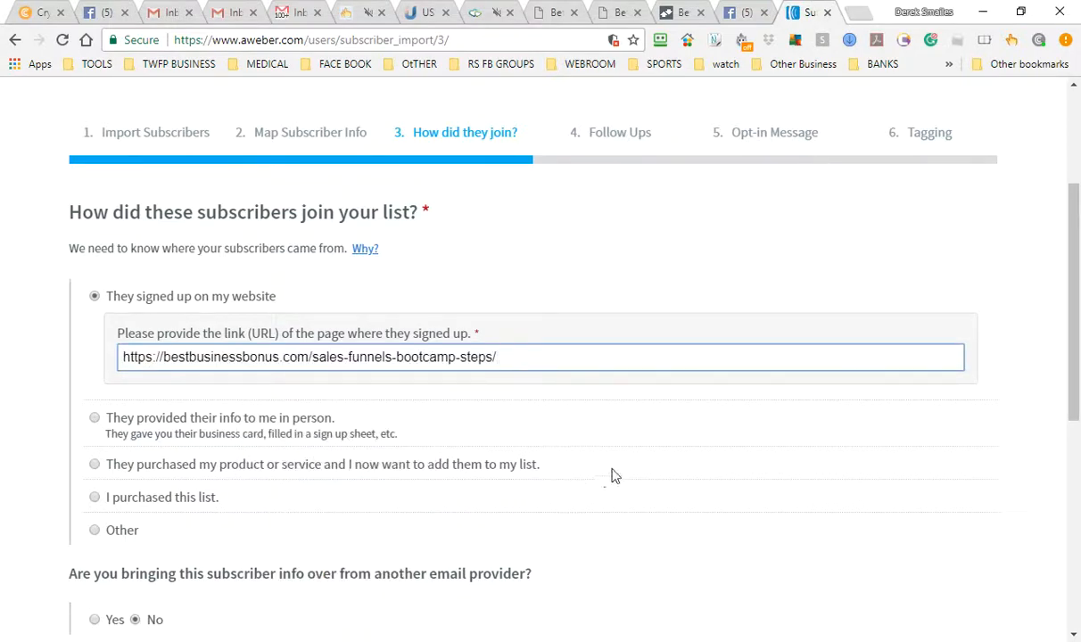
scroll(664, 450, down, 3)
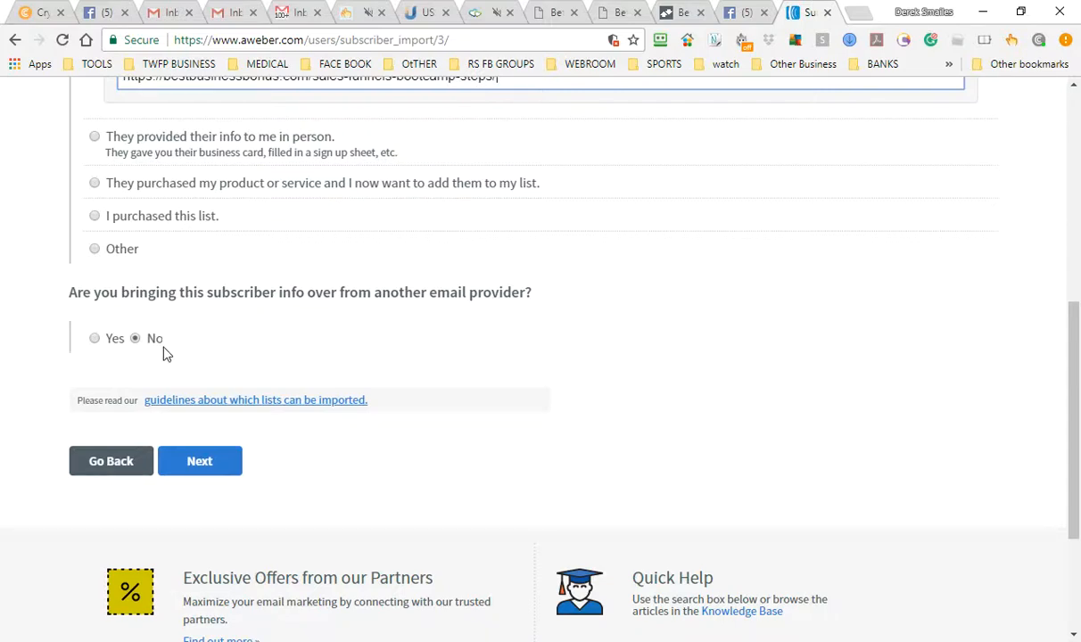
click(202, 462)
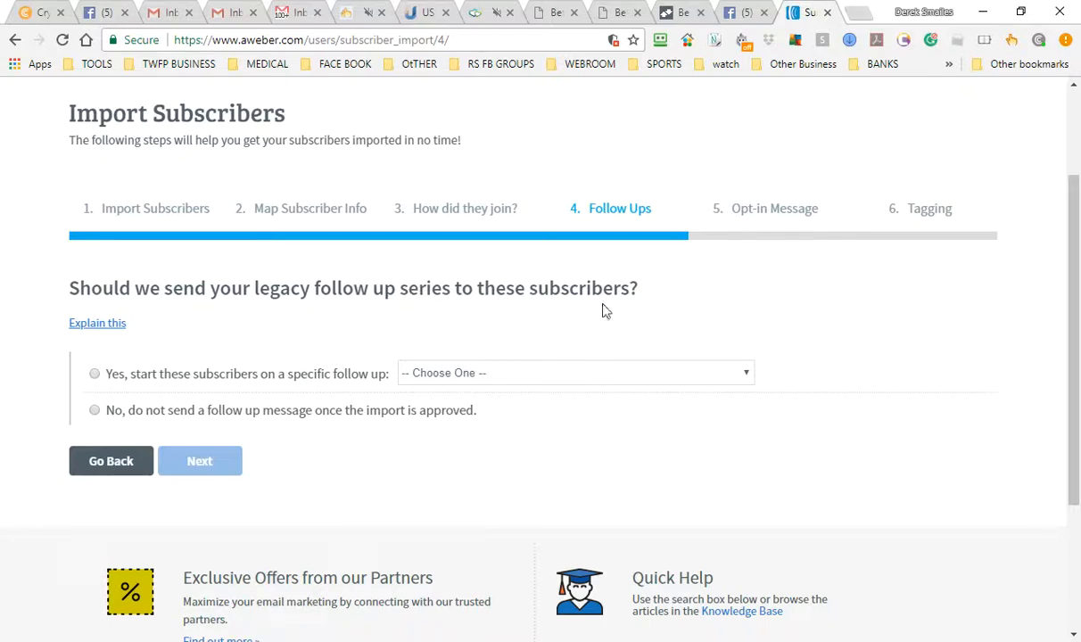
Start the subscribers on follow up 1, "Hi {!firstname_fix}, Thanks for opting in", and choose not to ask for another opt-in, continuing to Tagging
click(94, 375)
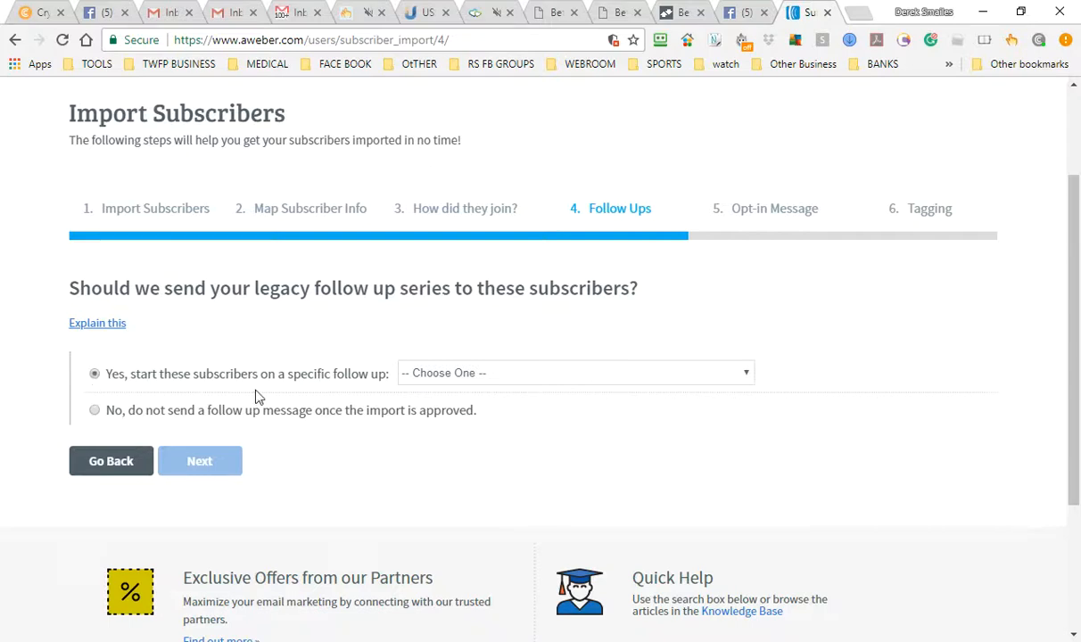
click(746, 375)
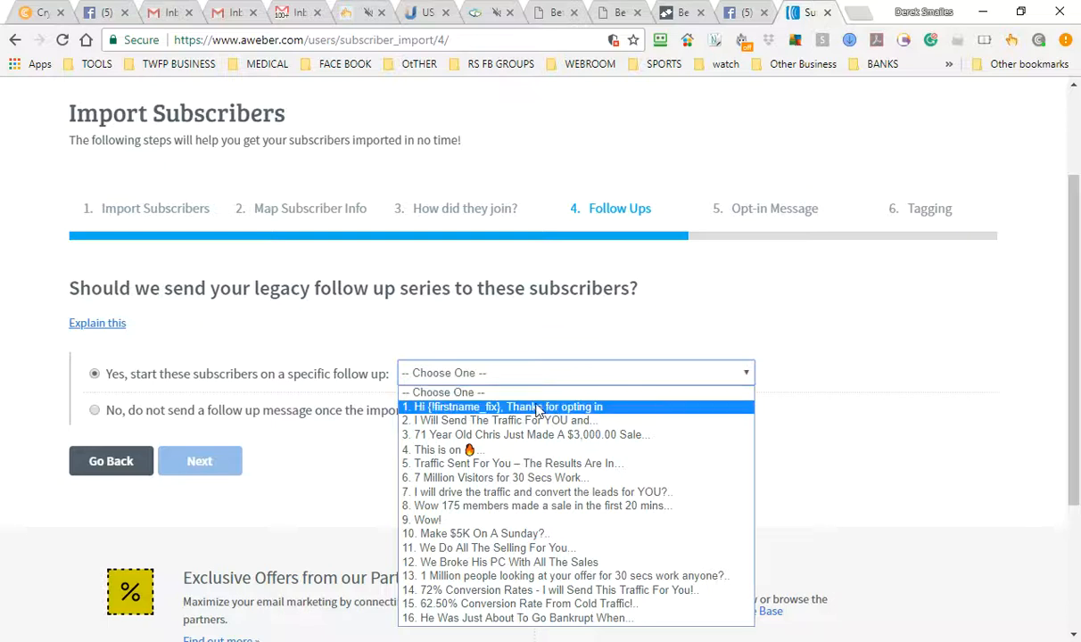
click(445, 409)
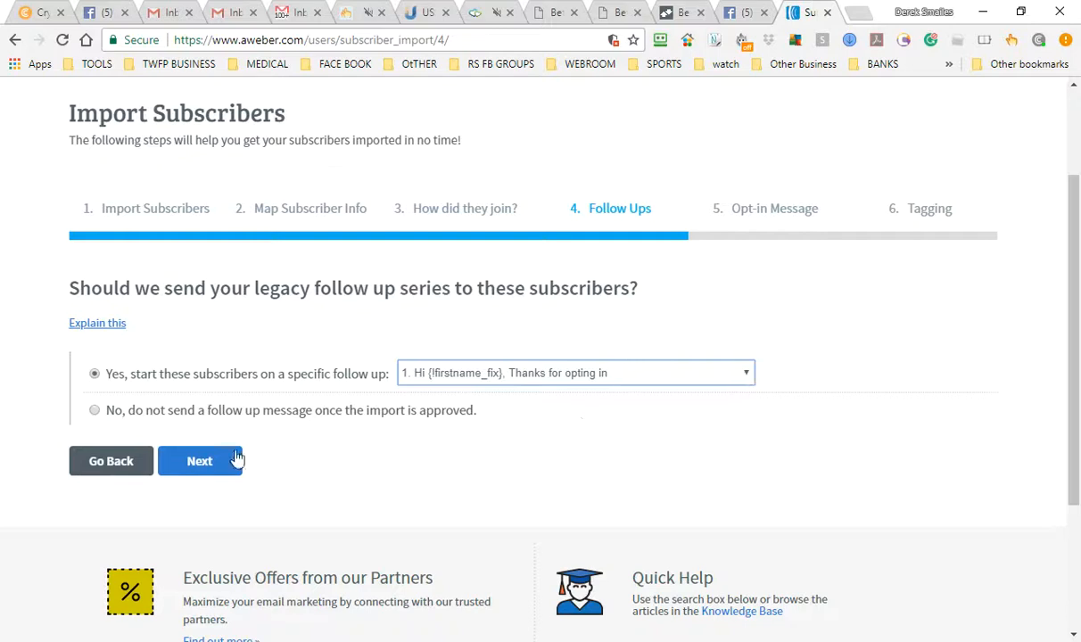
click(198, 458)
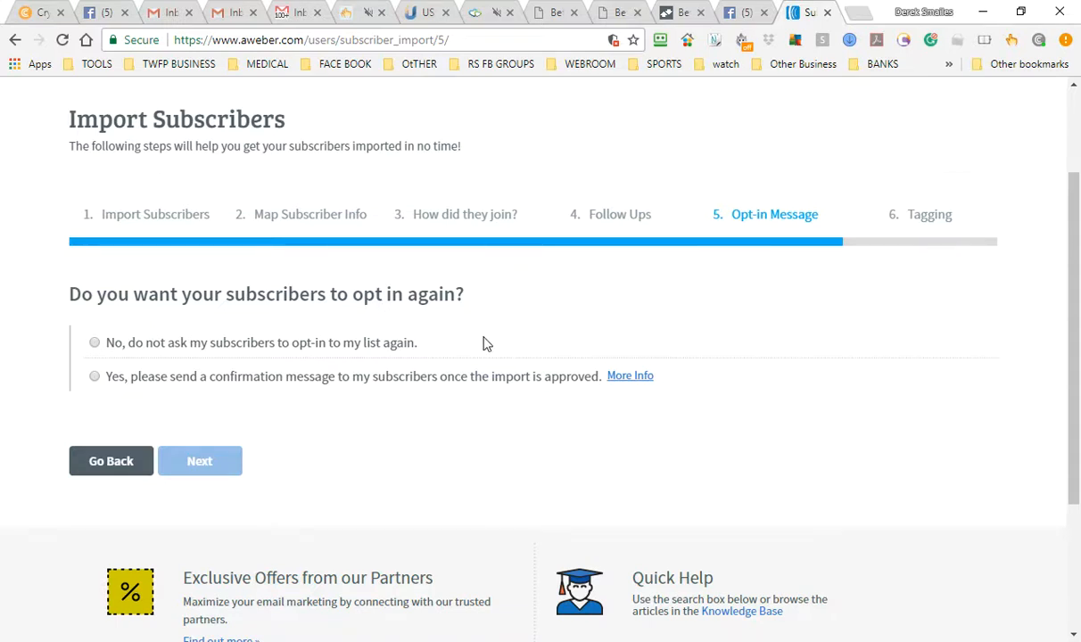
click(94, 344)
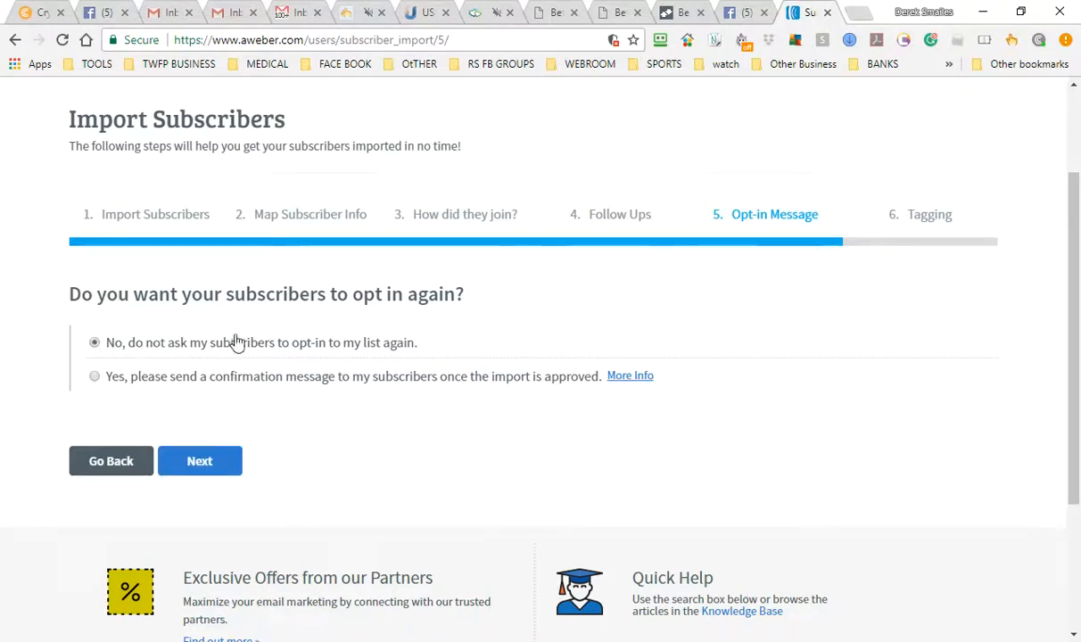
click(204, 467)
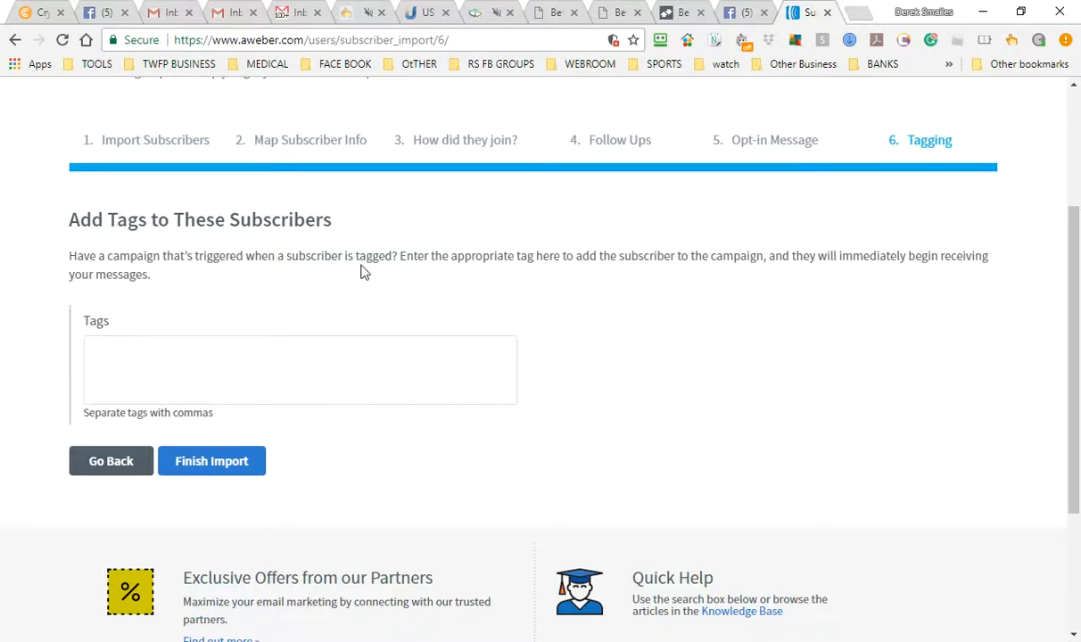
Leave the import at the Tagging stage and open the list's import history to check the recent submissions
scroll(314, 253, up, 3)
mouse_move(346, 198)
mouse_move(437, 196)
click(437, 227)
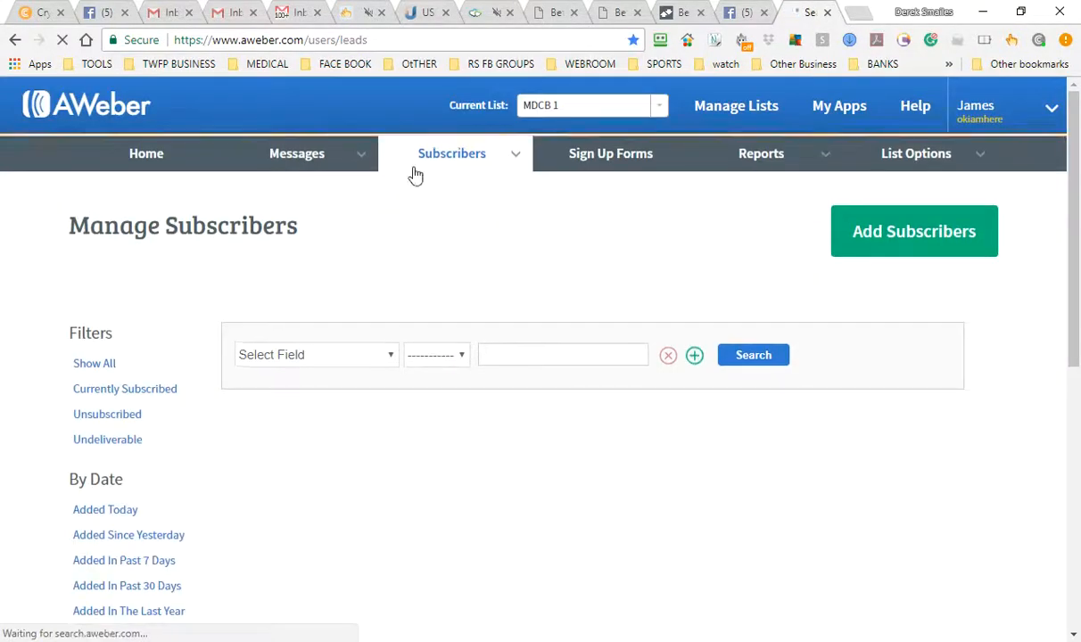
mouse_move(442, 193)
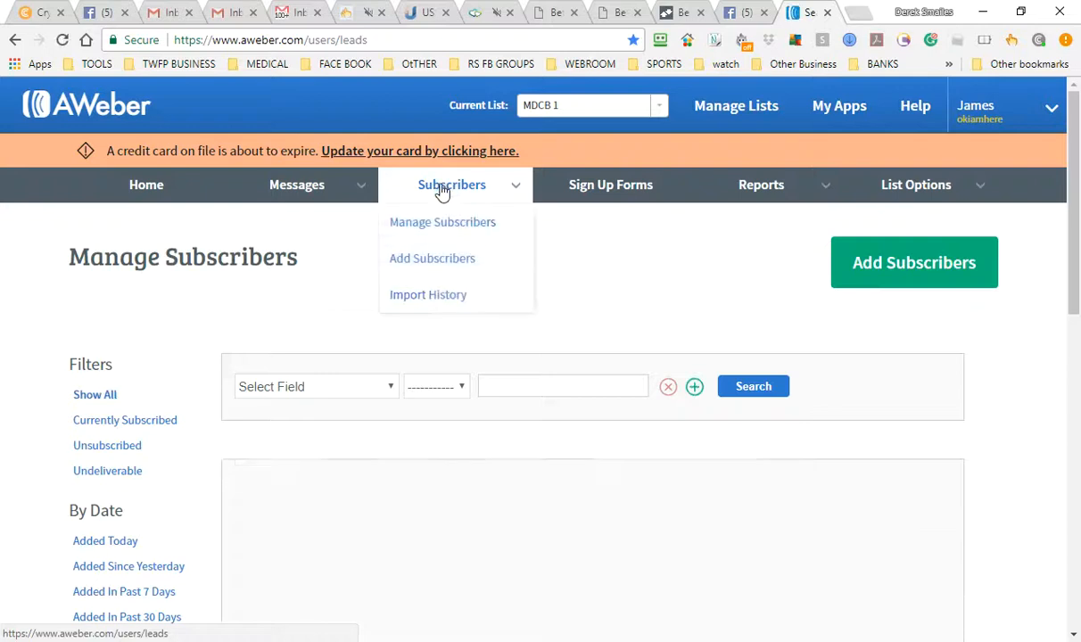
click(417, 297)
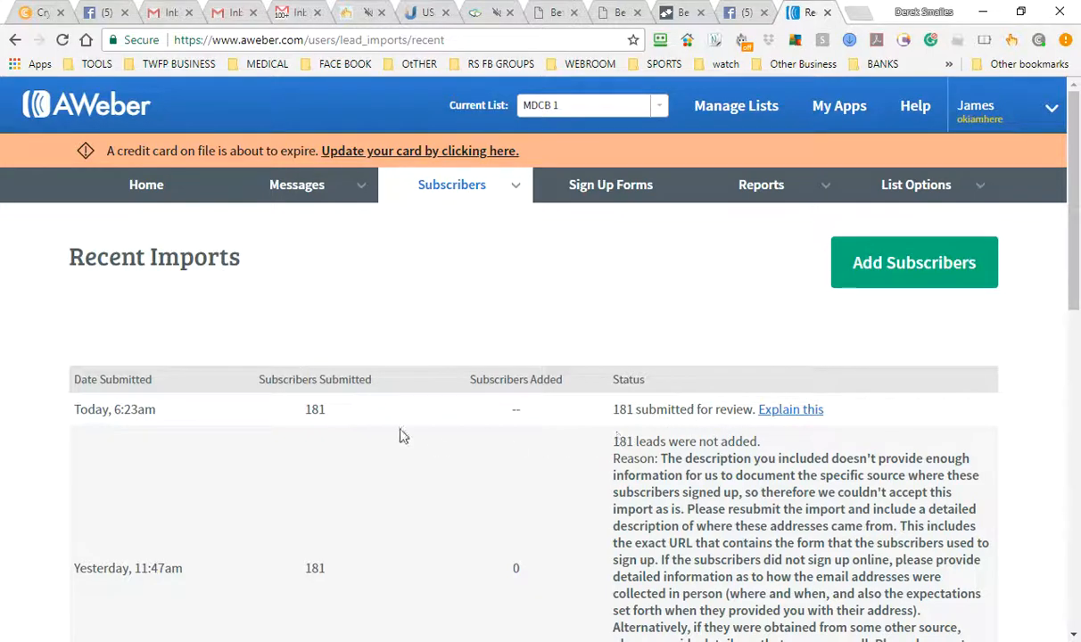
Return to the management page for MDCB 1 subscribers and look through the first page of subscribers and their statuses
click(517, 189)
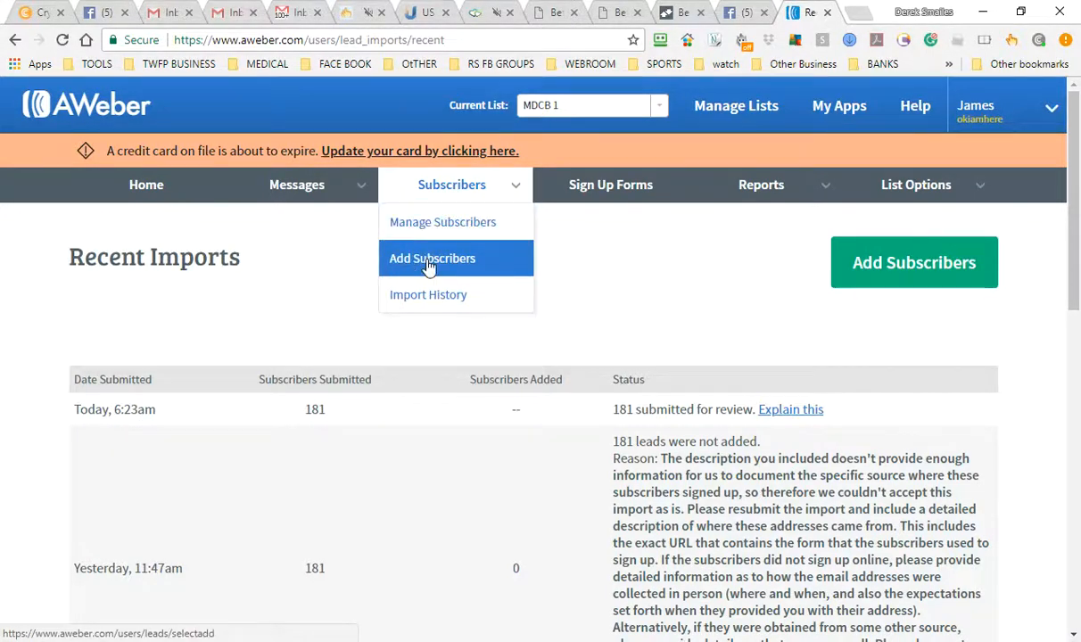
click(442, 225)
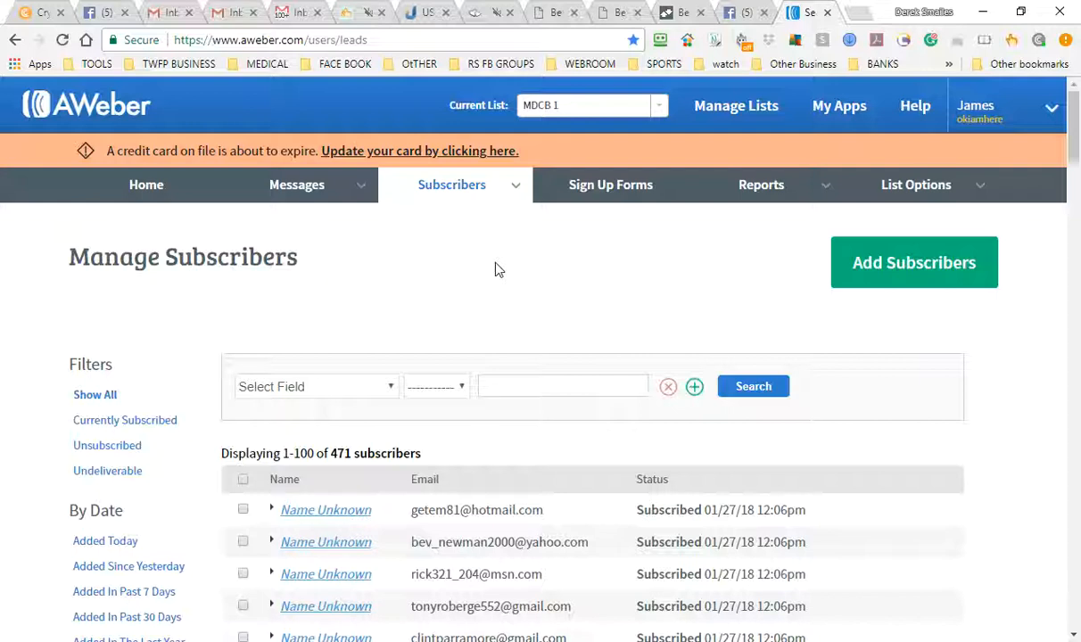
scroll(498, 270, down, 3)
scroll(663, 290, down, 12)
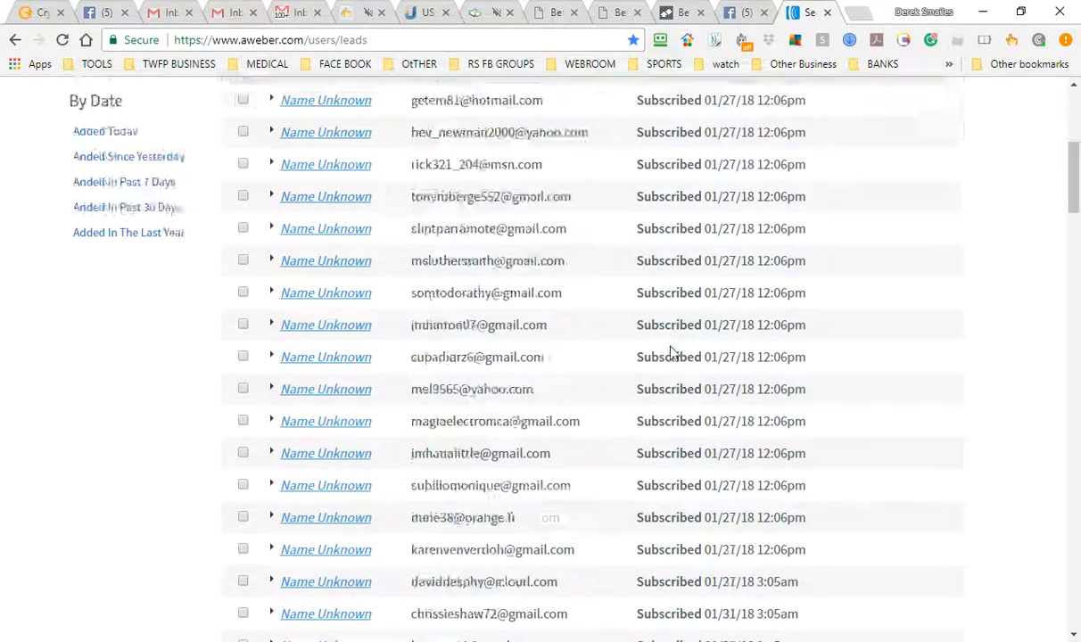
scroll(667, 348, down, 10)
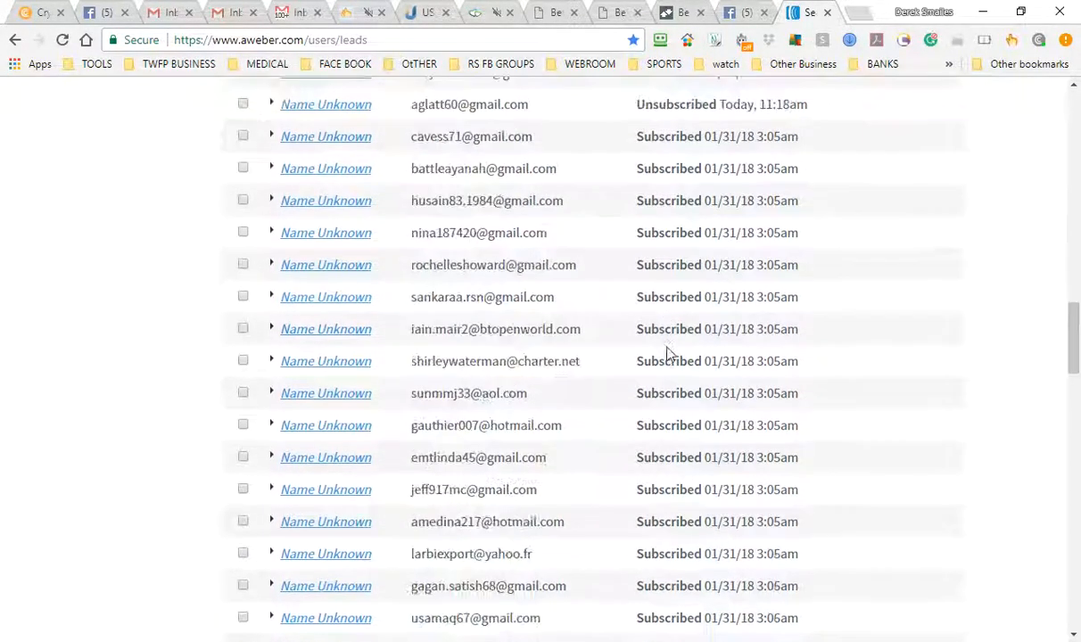
scroll(666, 347, down, 10)
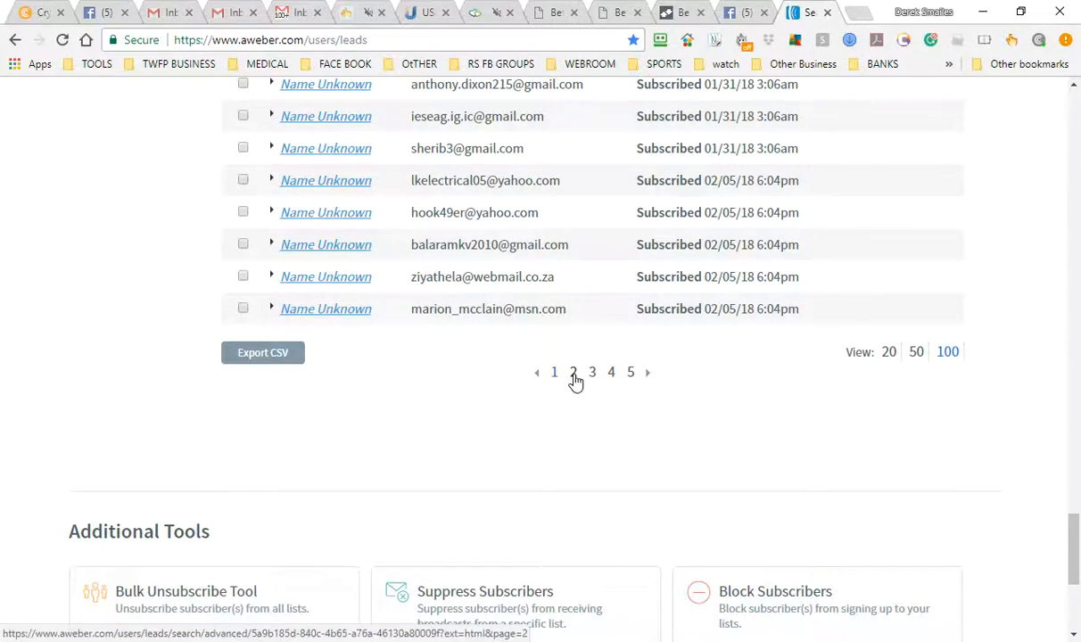
Open page 2 of the subscriber list and review its entries' subscription statuses and dates
click(573, 374)
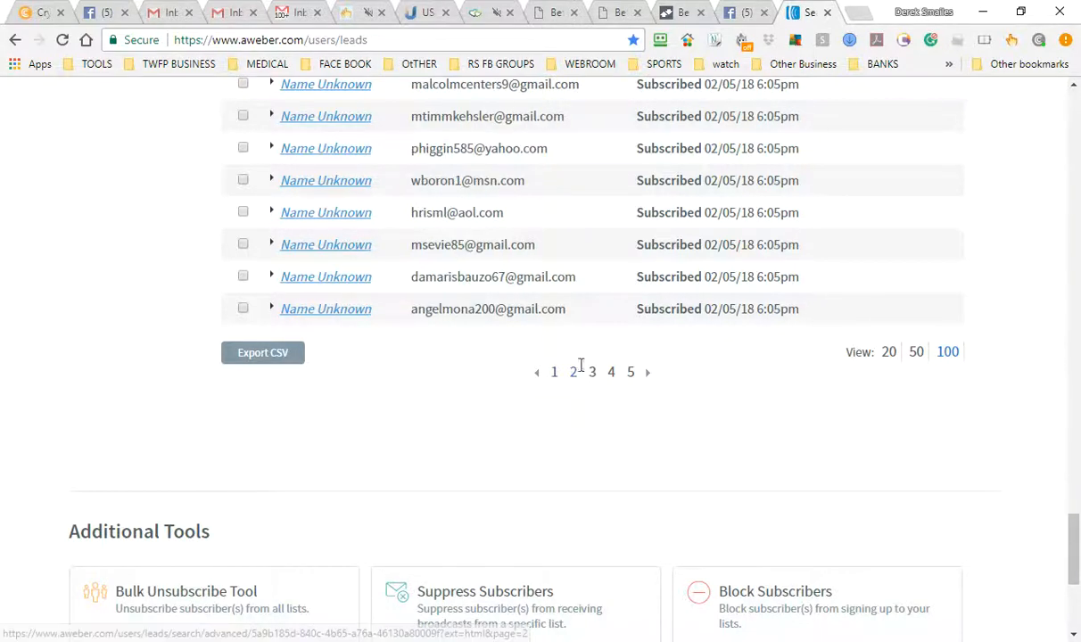
scroll(700, 264, up, 3)
scroll(700, 264, up, 10)
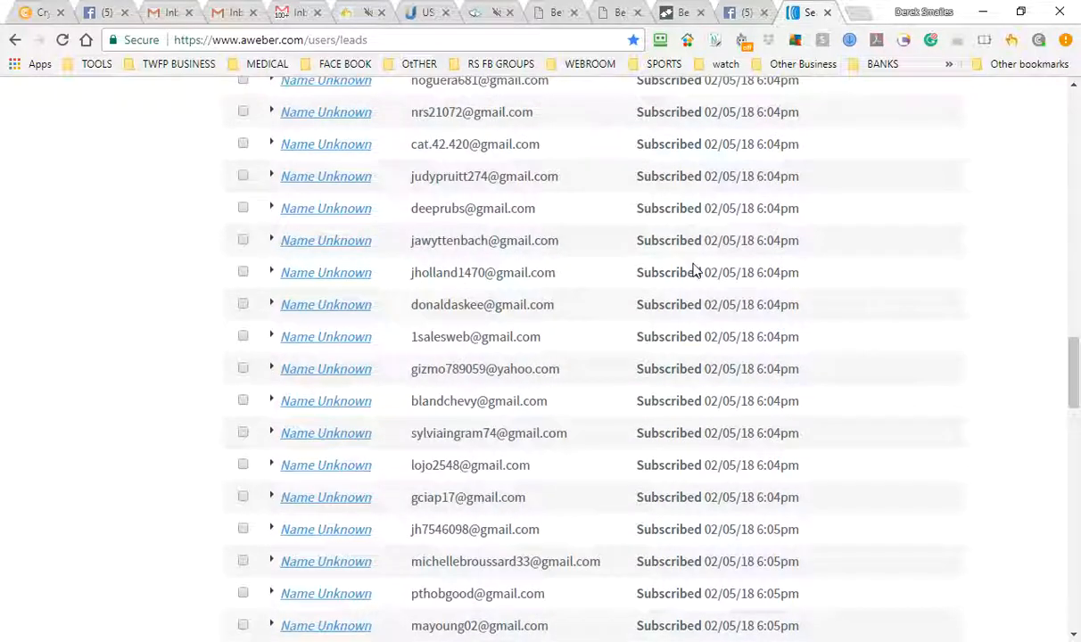
scroll(689, 272, up, 8)
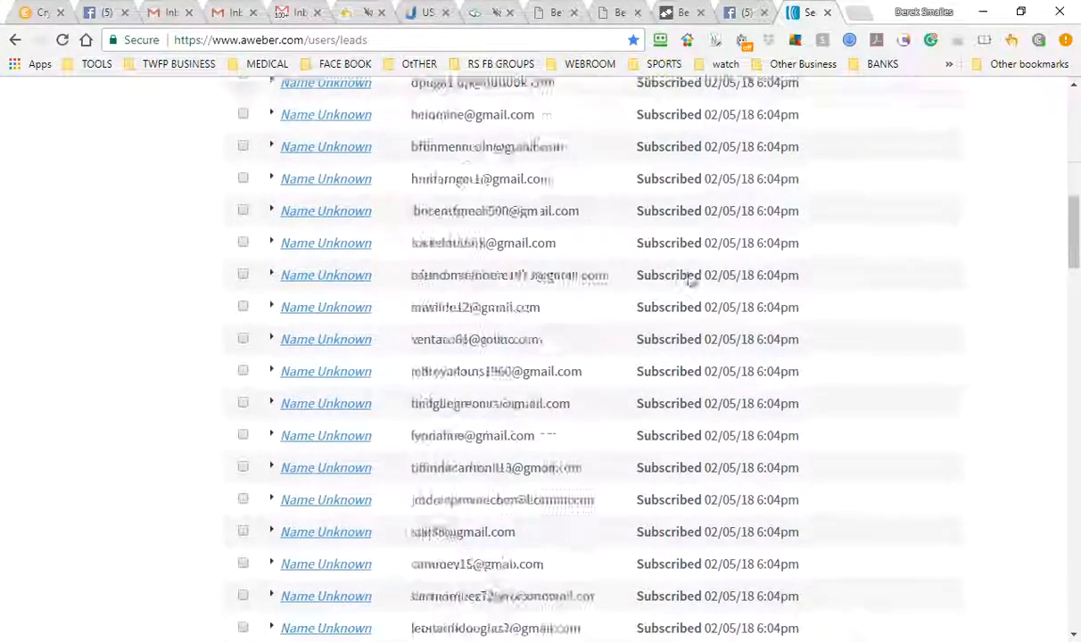
scroll(688, 276, up, 6)
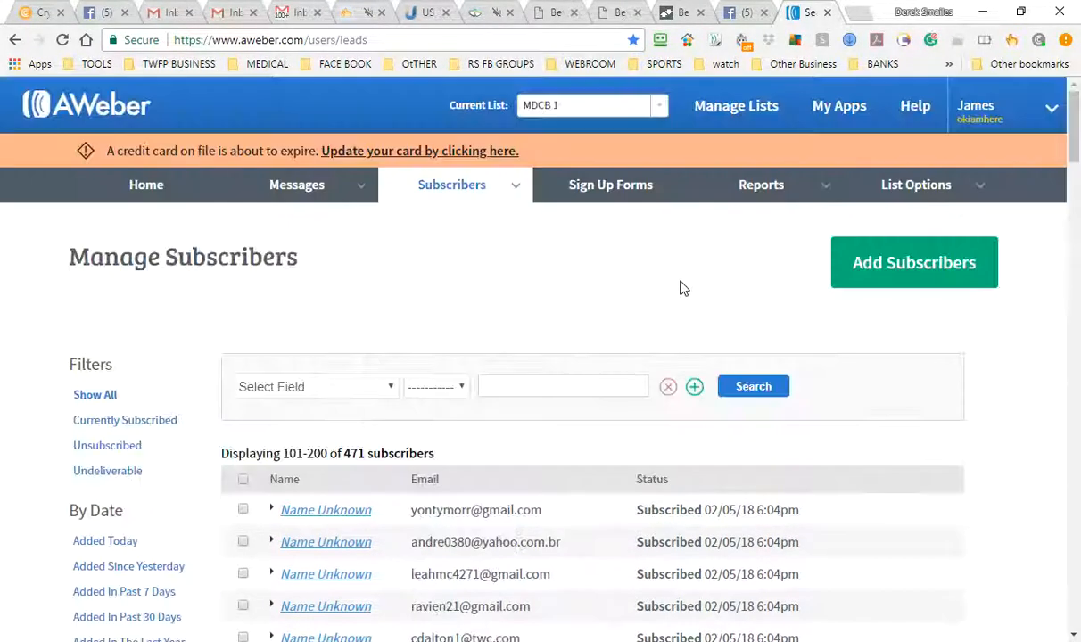
scroll(678, 289, down, 3)
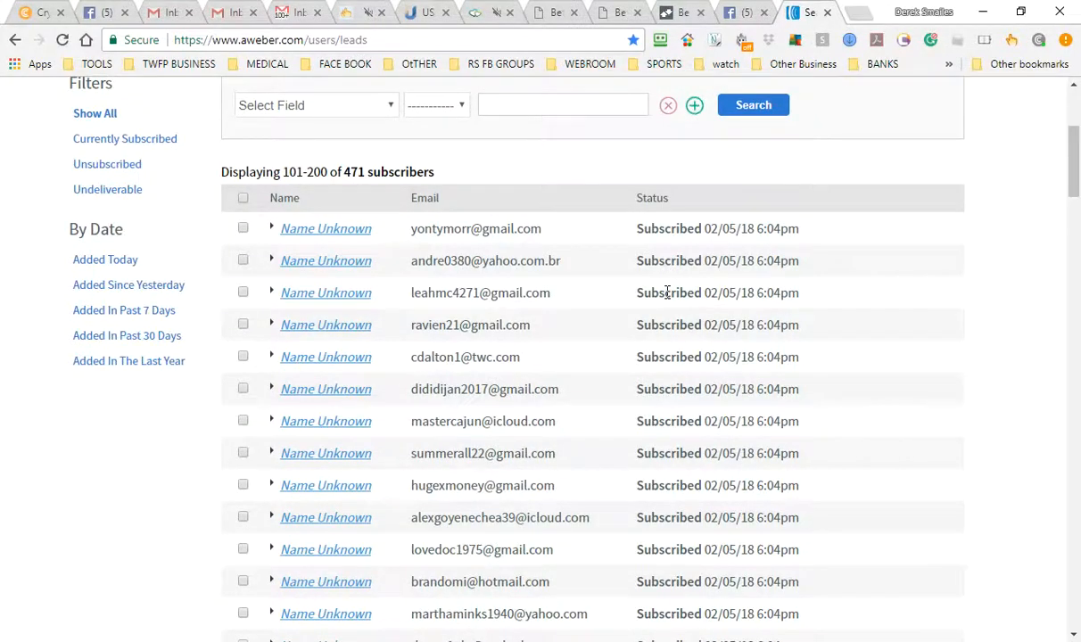